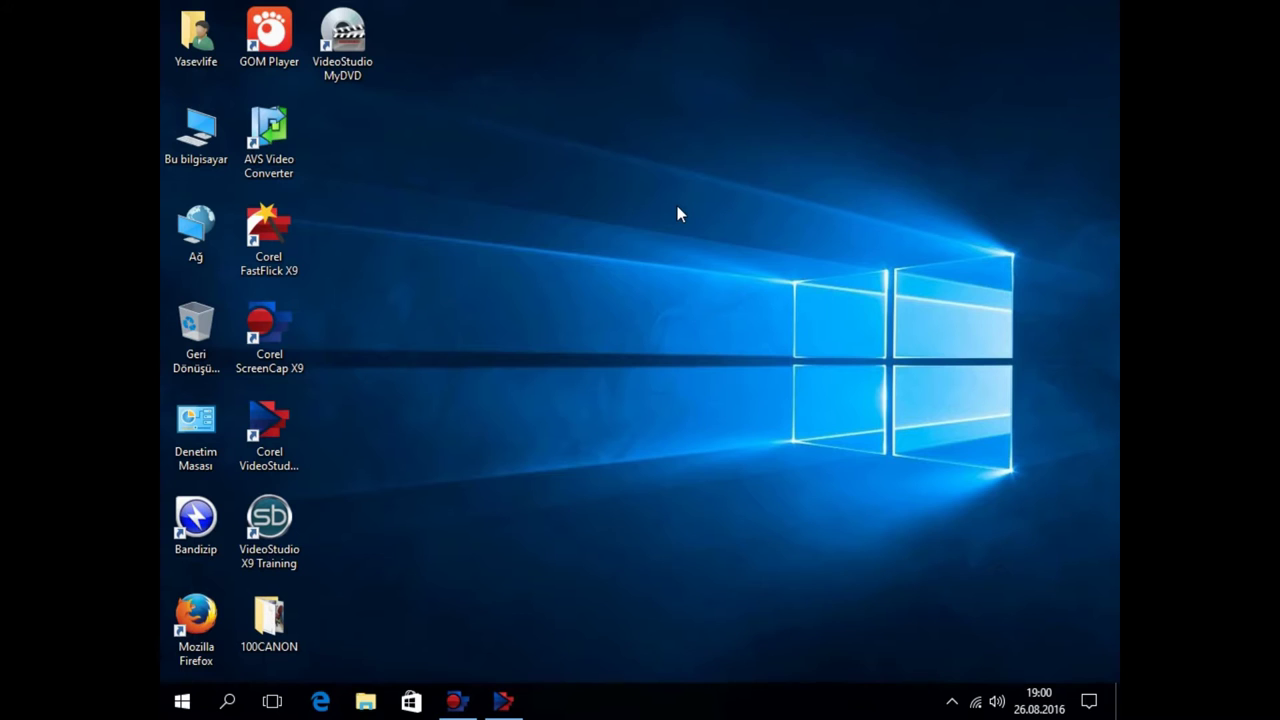
Check the drives and their letters in This PC (Bu bilgisayar) and close the window.
double_click(213, 145)
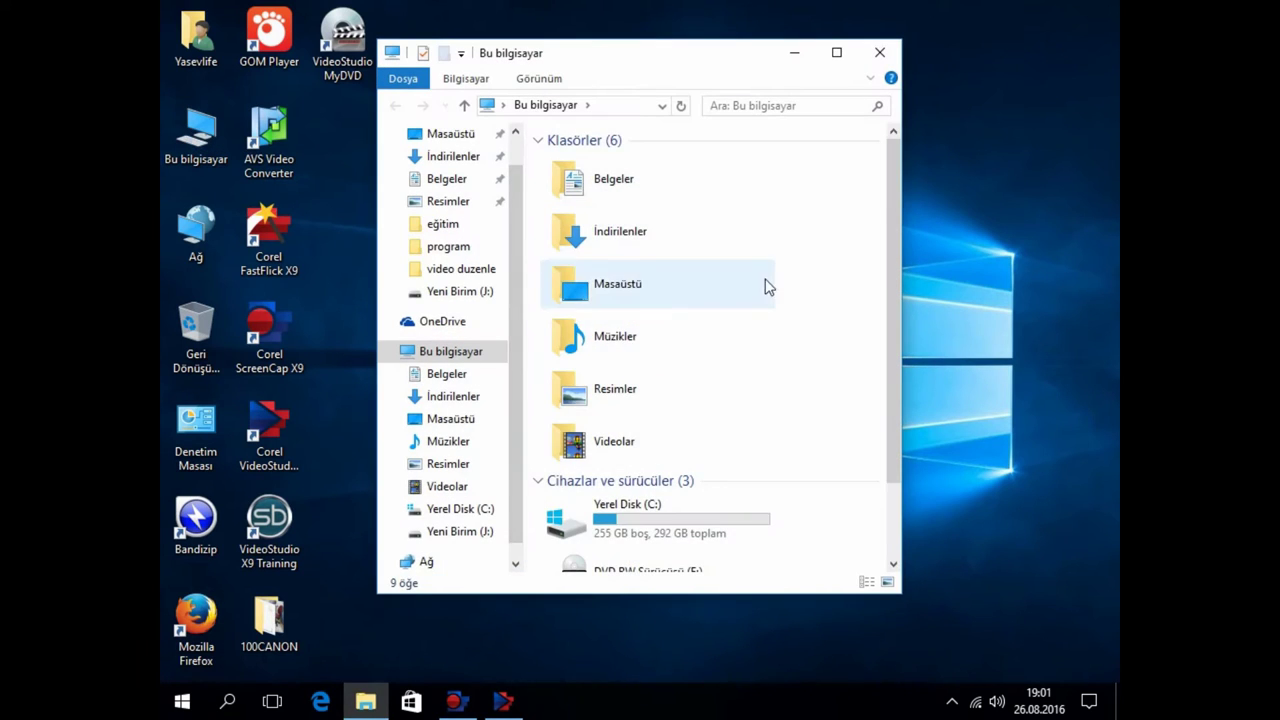
scroll(775, 285, down, 1)
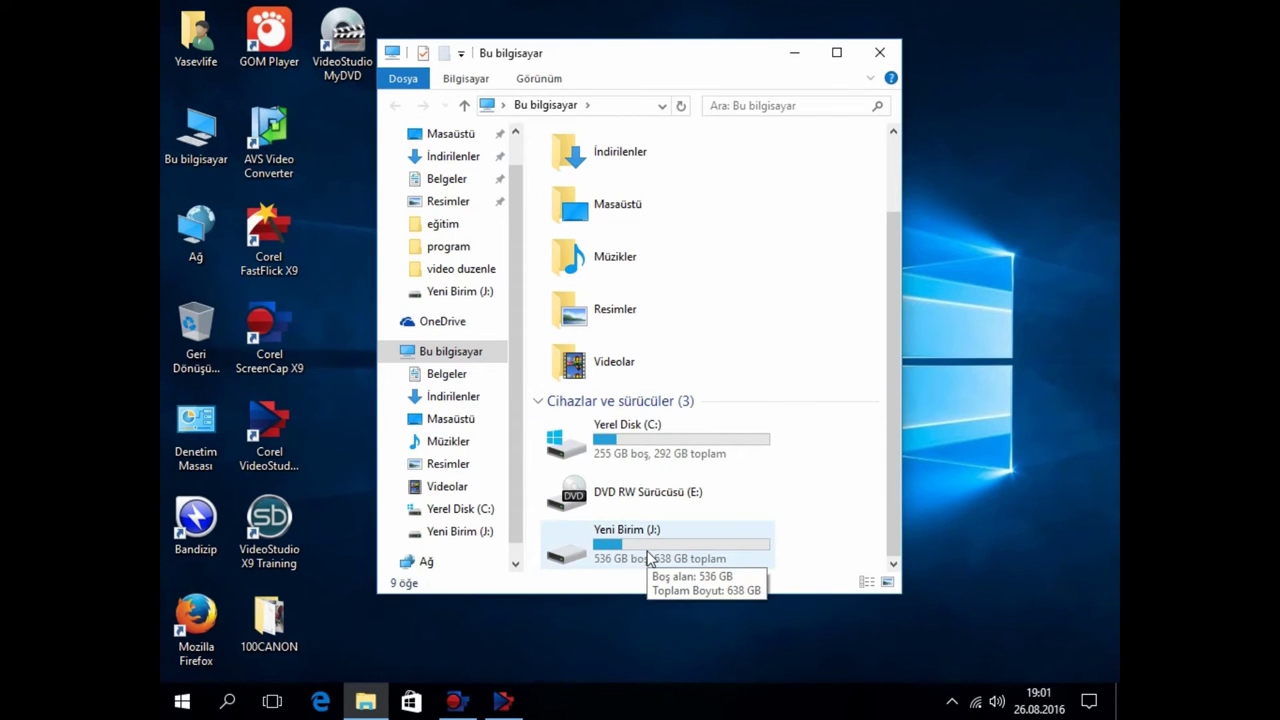
click(882, 55)
Open Disk Management (Disk Yönetimi) in the Computer Management console.
right_click(197, 145)
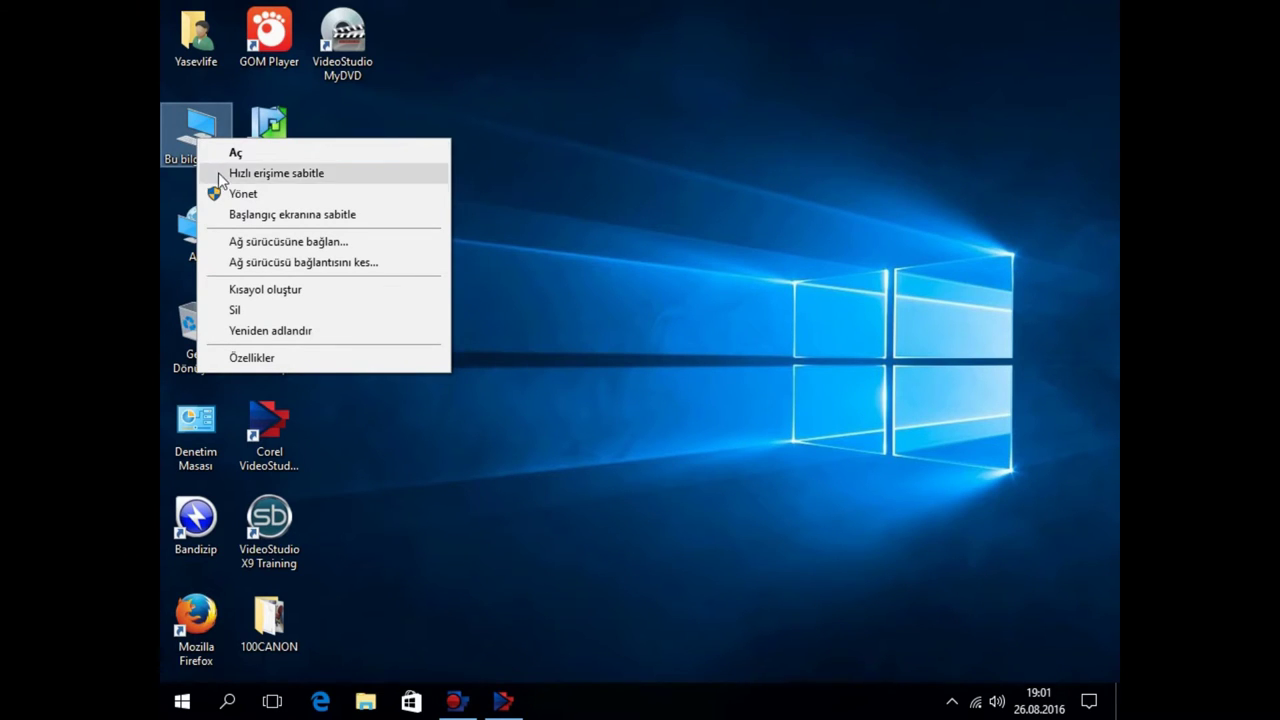
click(248, 197)
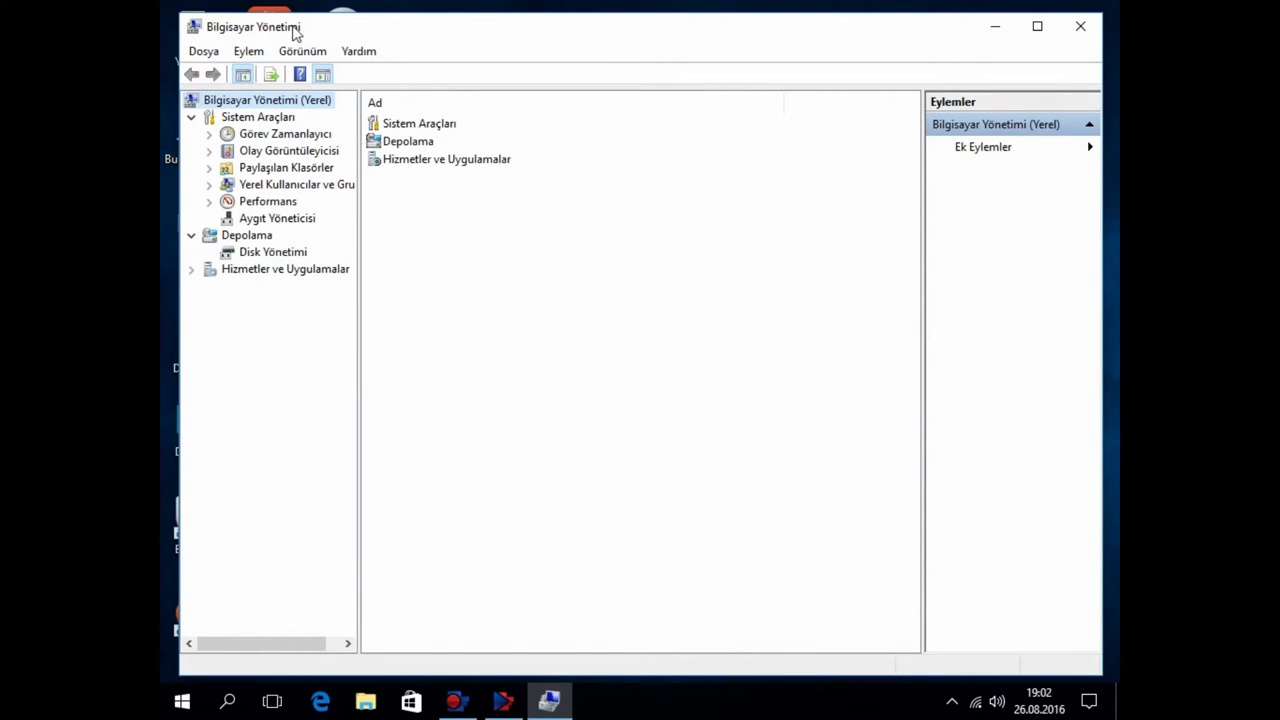
click(284, 256)
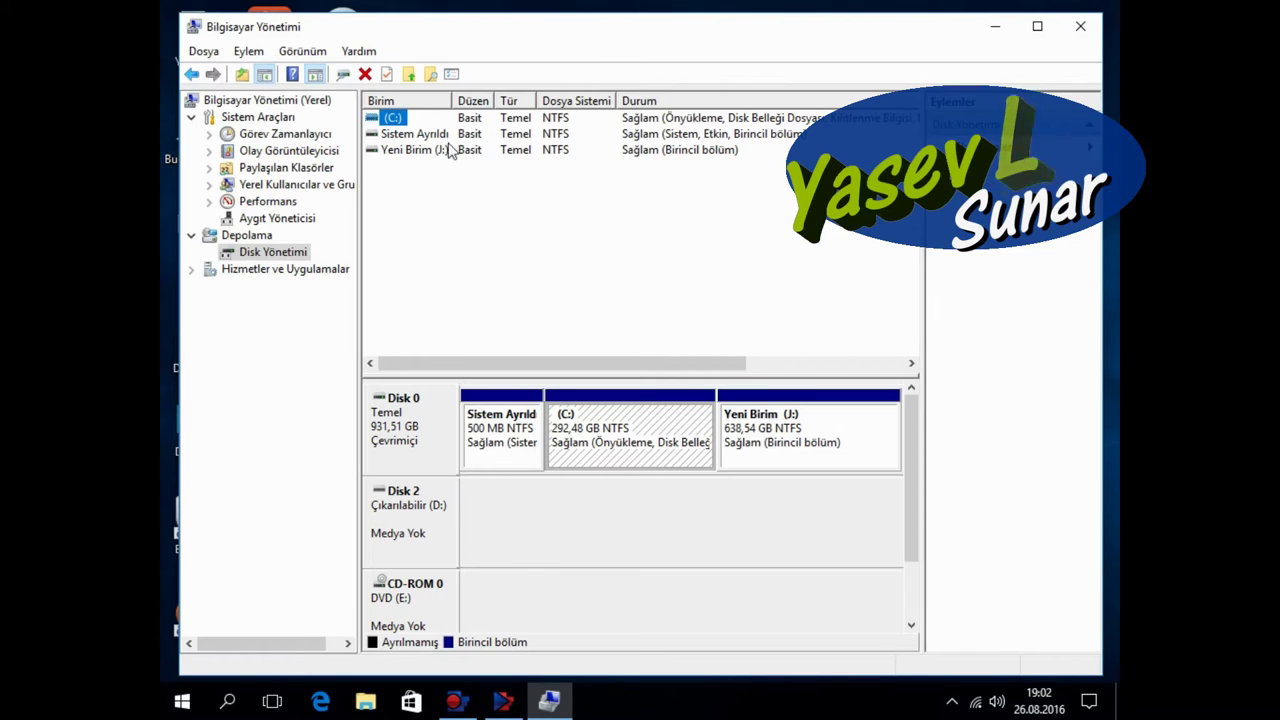
click(490, 430)
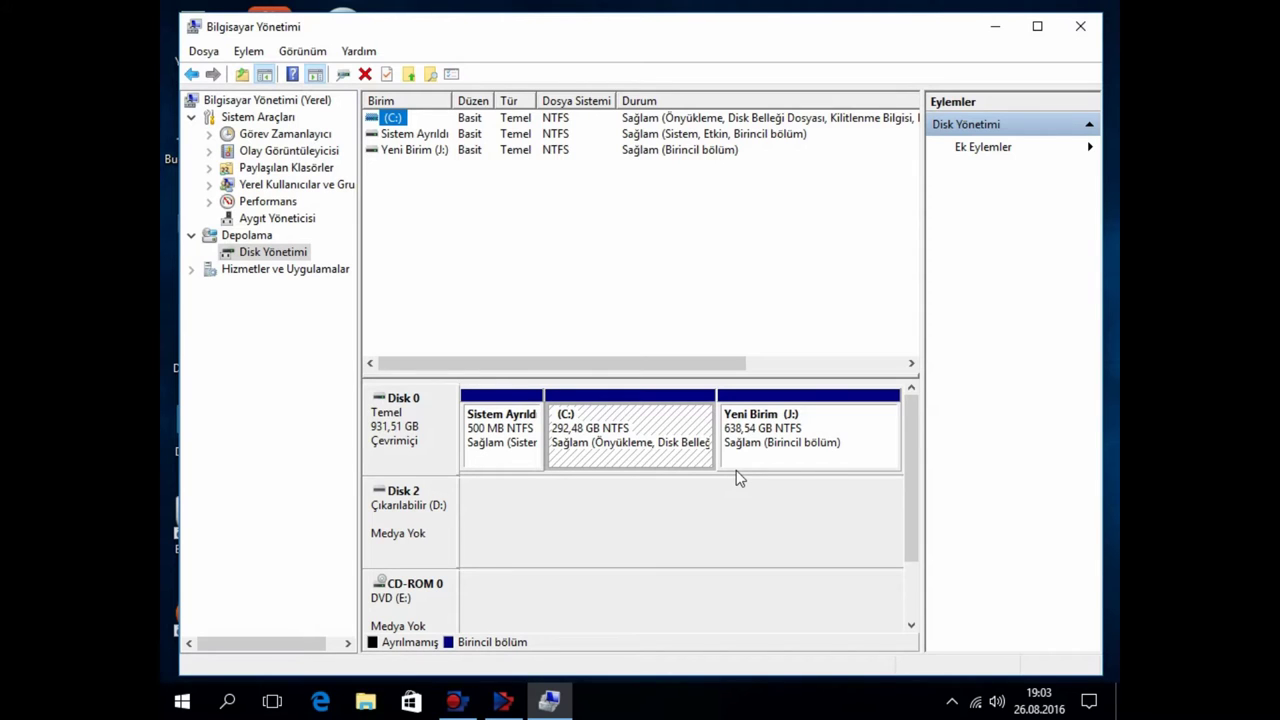
Change the drive letter of the Yeni Birim (J:) volume on Disk 0 to F and accept the change.
click(787, 420)
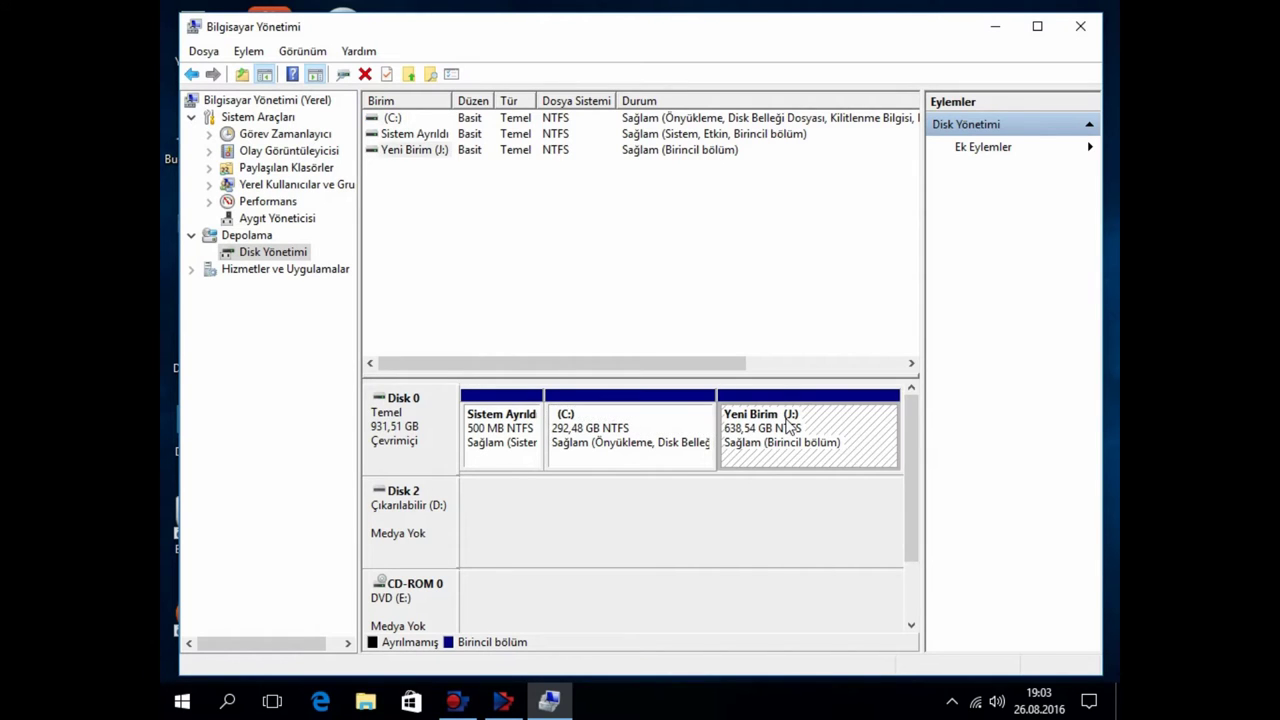
right_click(787, 426)
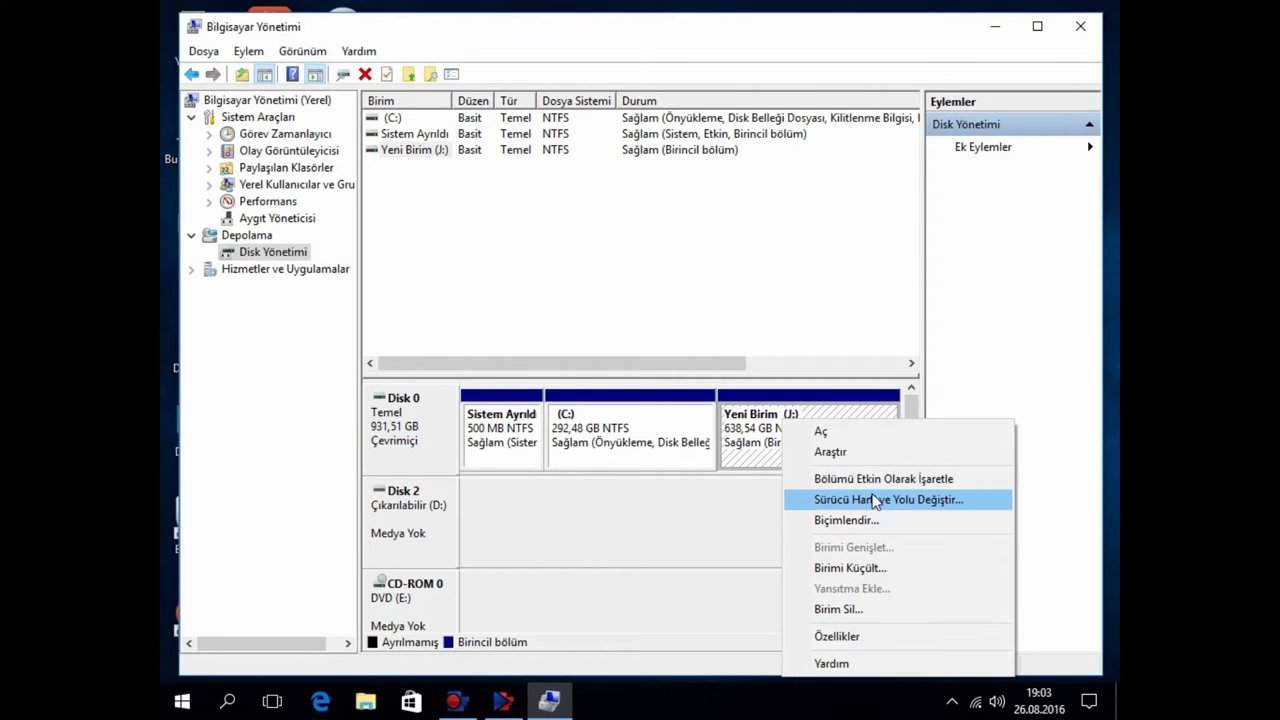
click(732, 514)
right_click(776, 432)
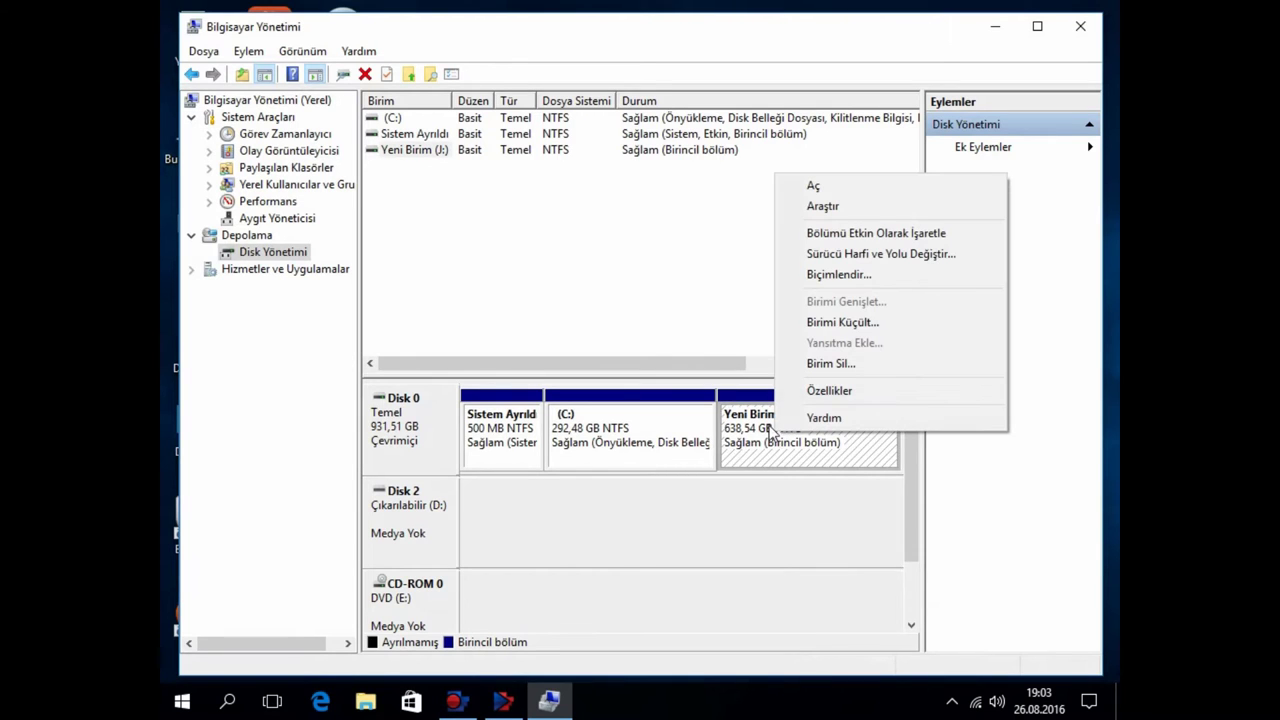
right_click(755, 430)
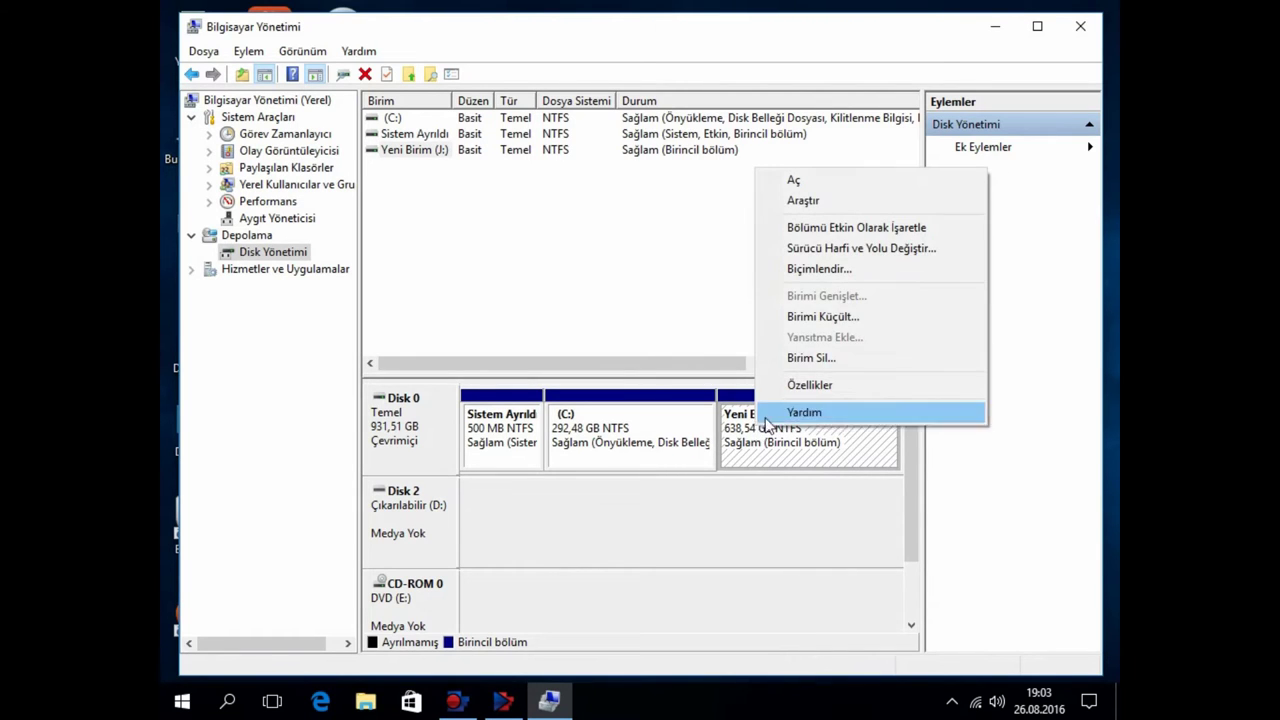
click(860, 250)
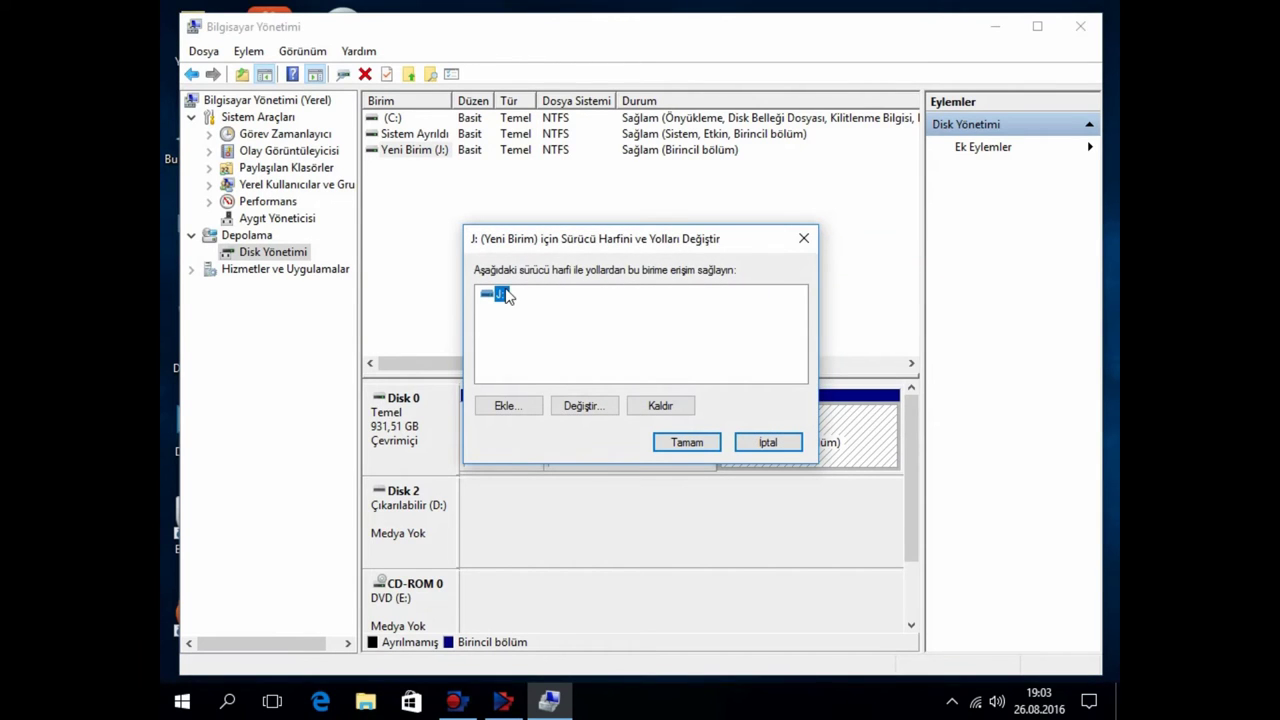
click(588, 410)
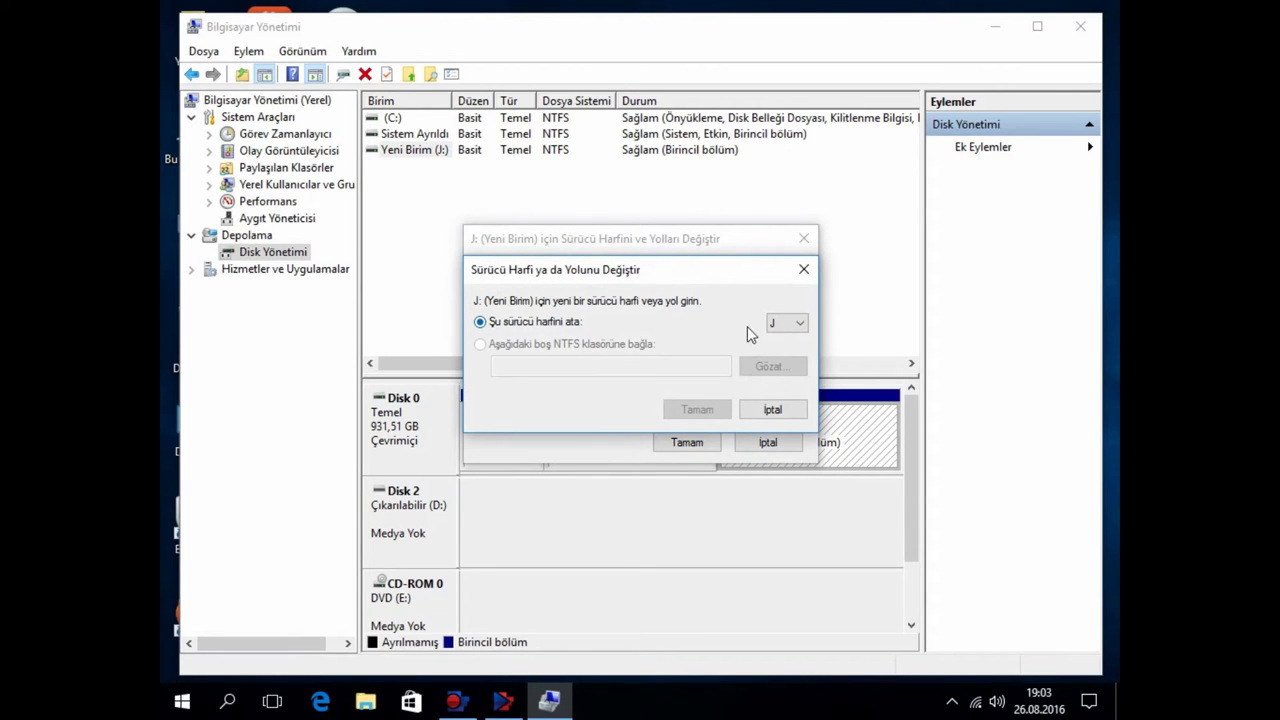
click(799, 325)
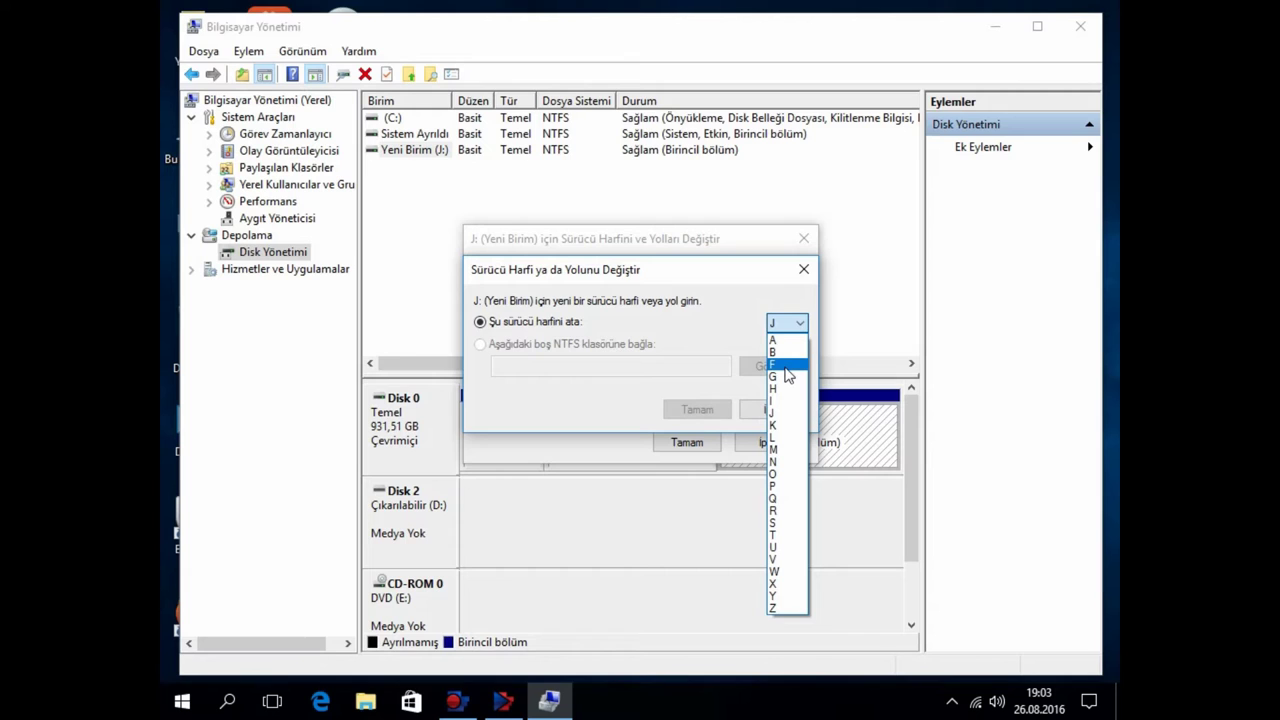
click(787, 365)
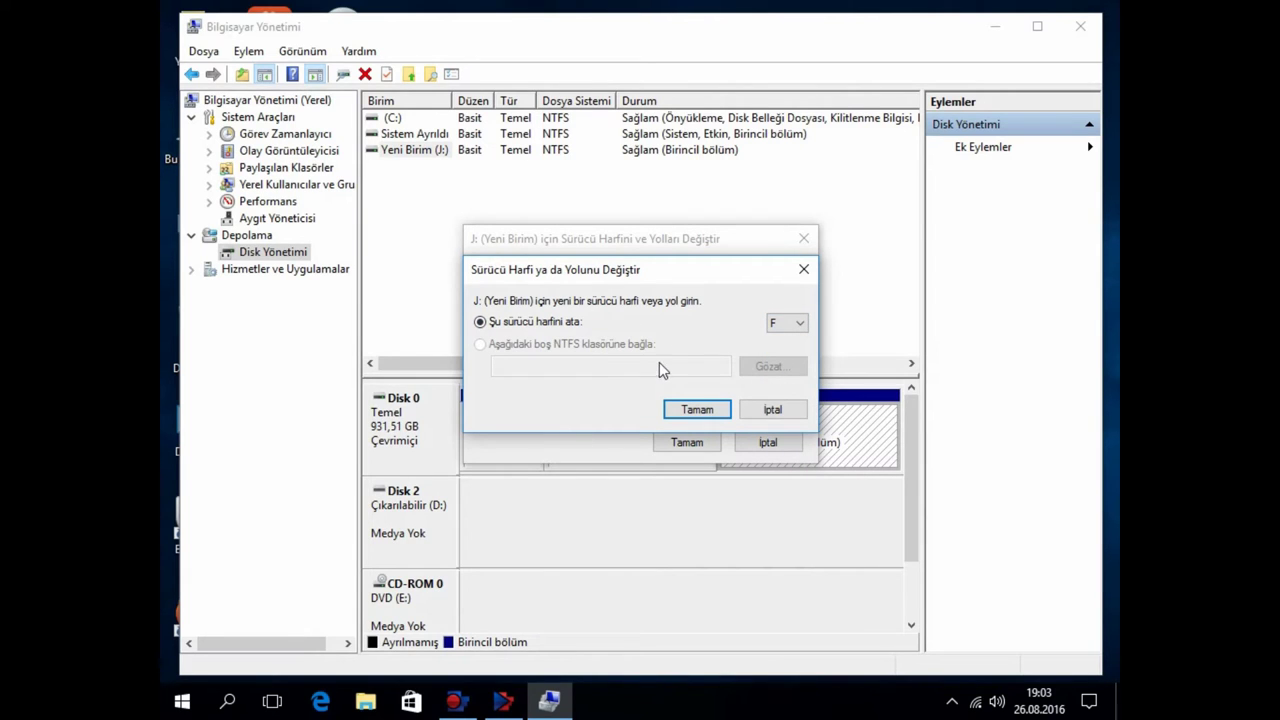
click(697, 410)
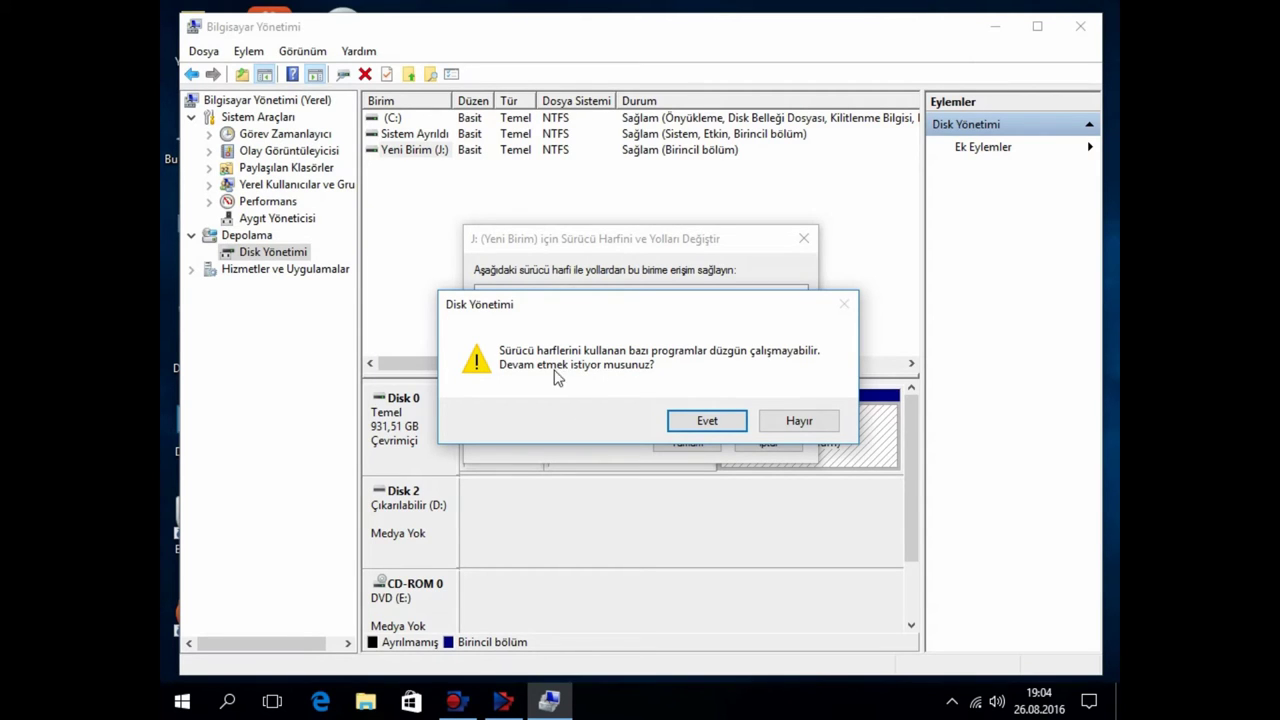
click(701, 416)
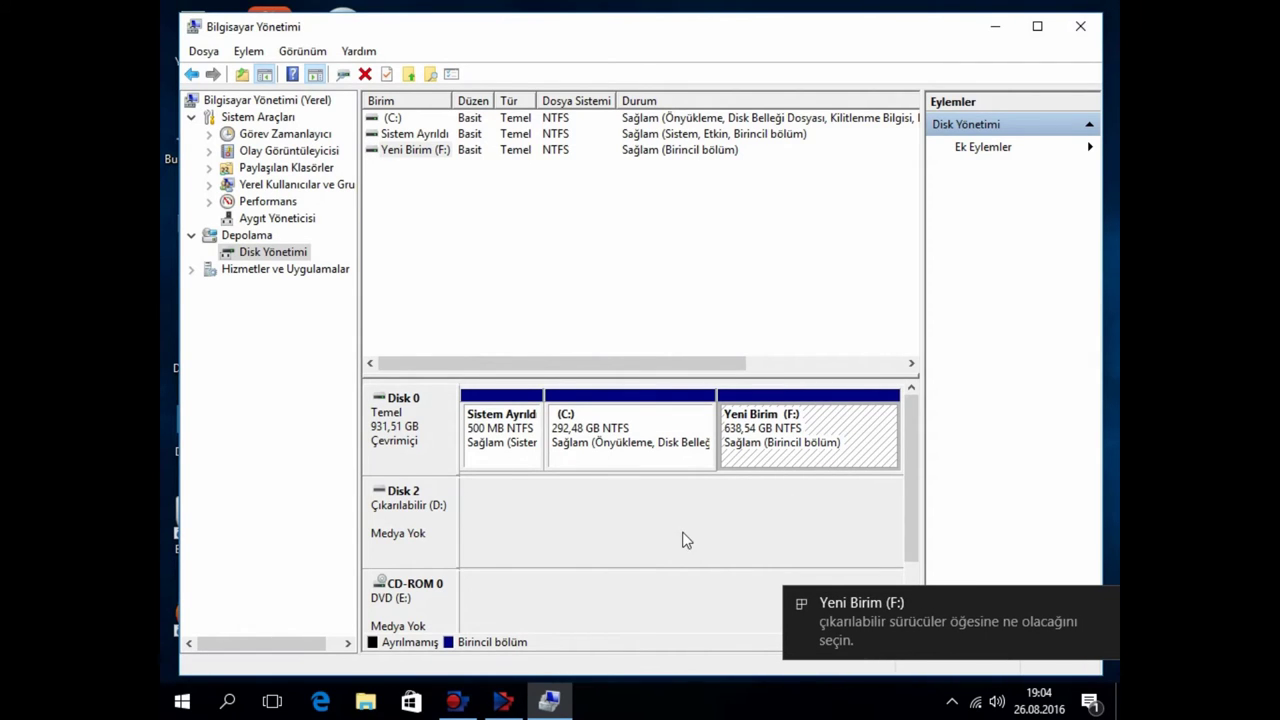
Change the drive letter of the Yeni Birim volume on Disk 0 to D and close Computer Management.
click(440, 506)
click(462, 511)
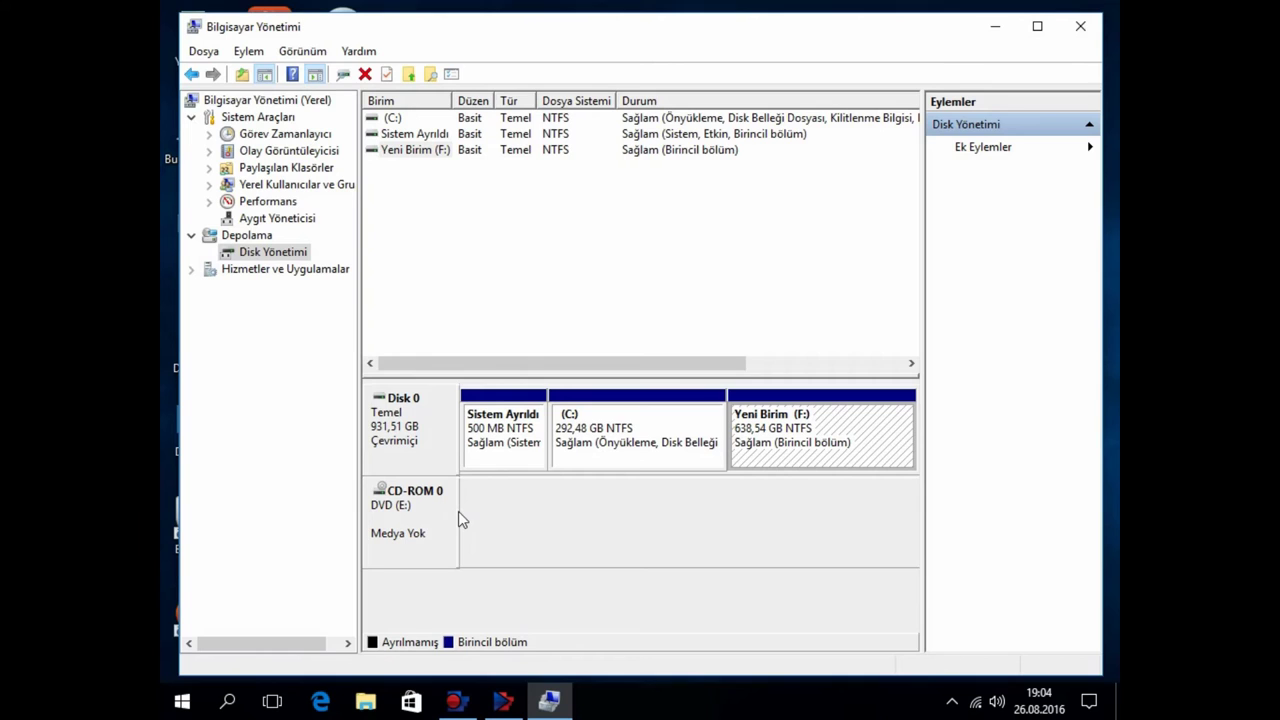
right_click(769, 426)
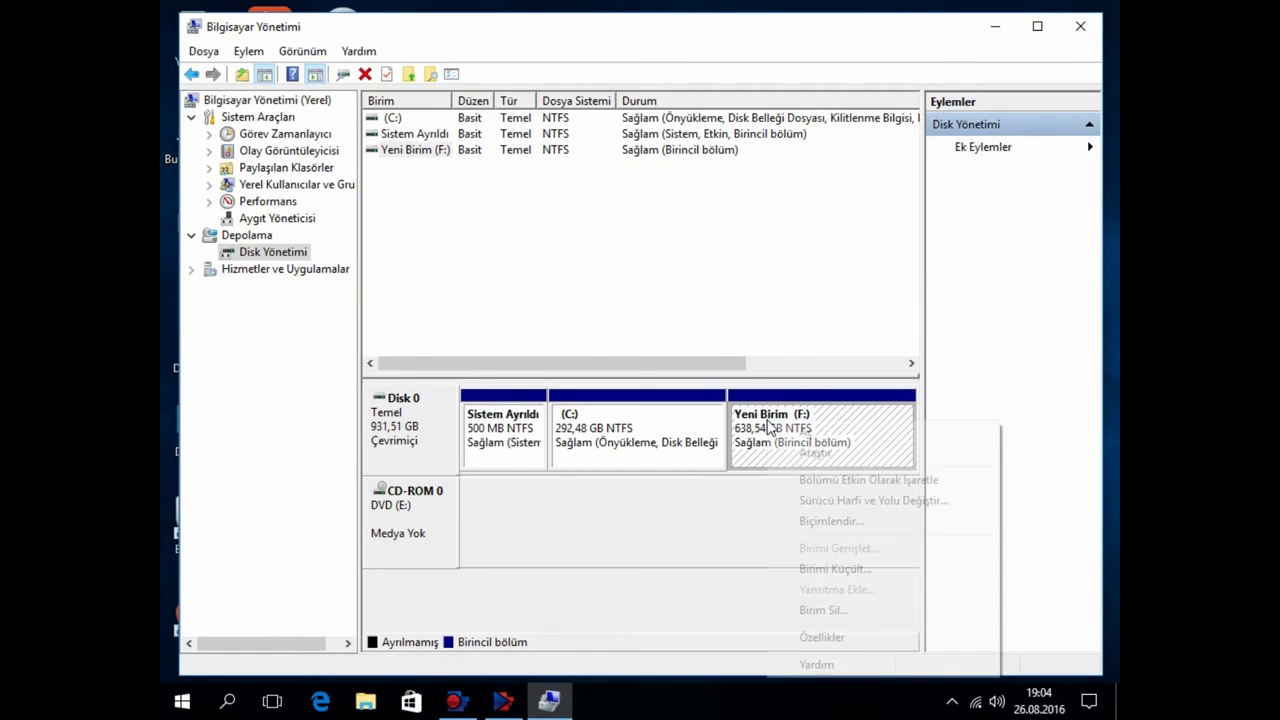
click(836, 501)
click(589, 413)
click(788, 323)
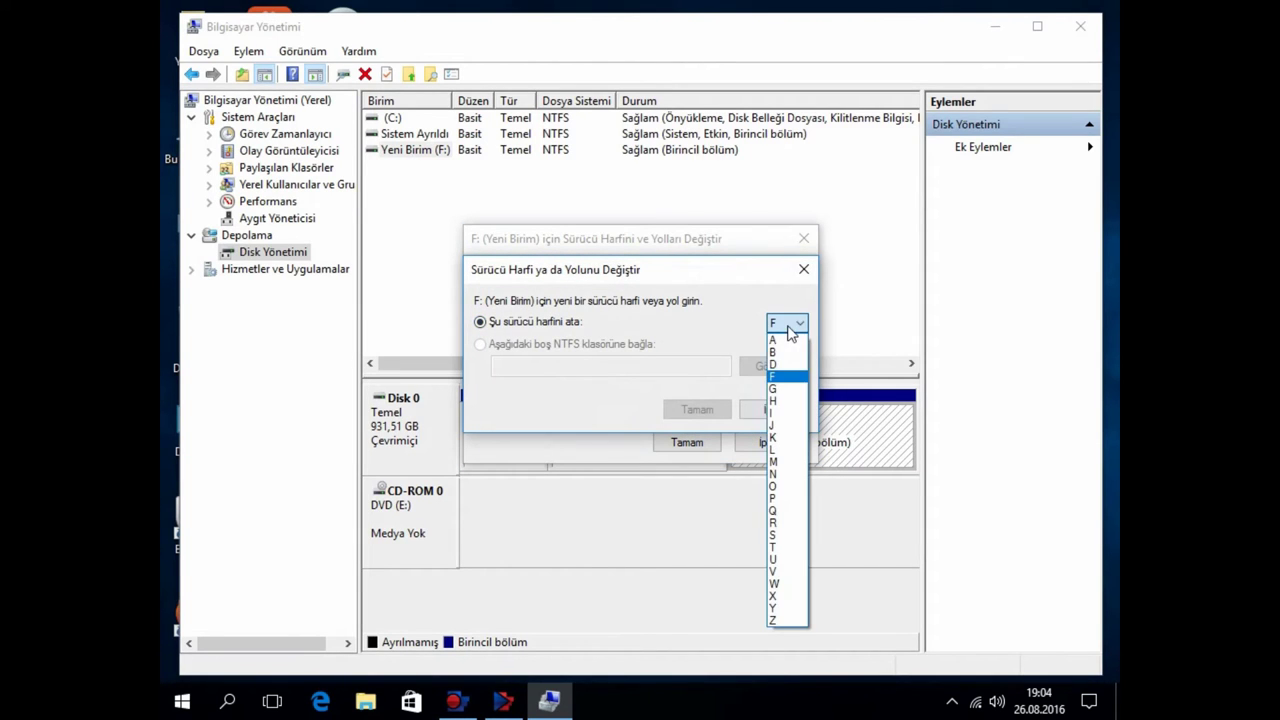
click(788, 365)
click(693, 409)
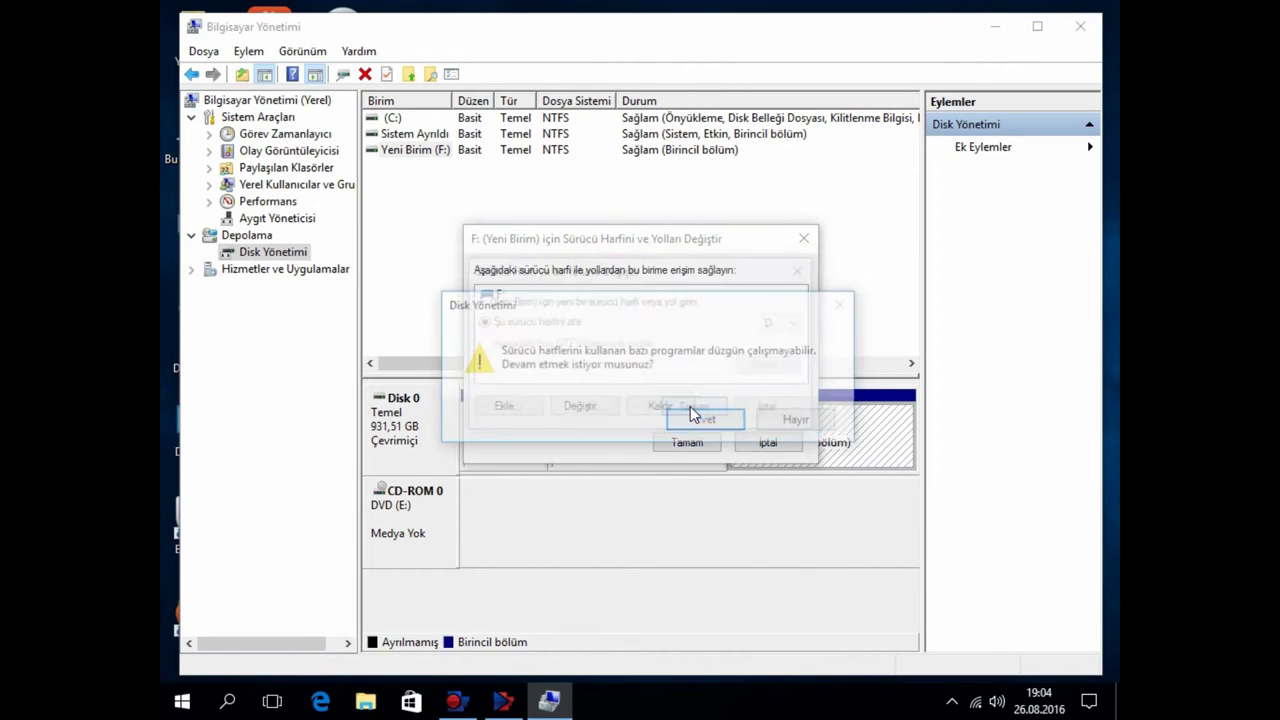
click(707, 422)
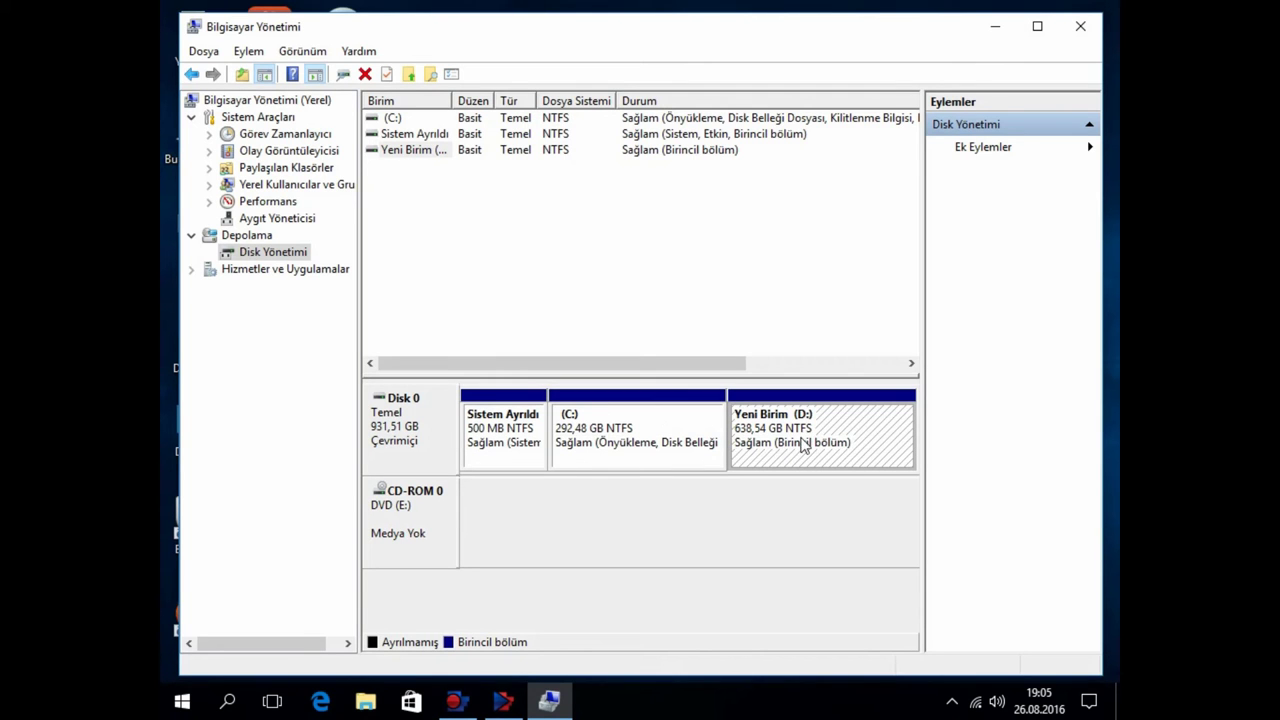
click(1080, 26)
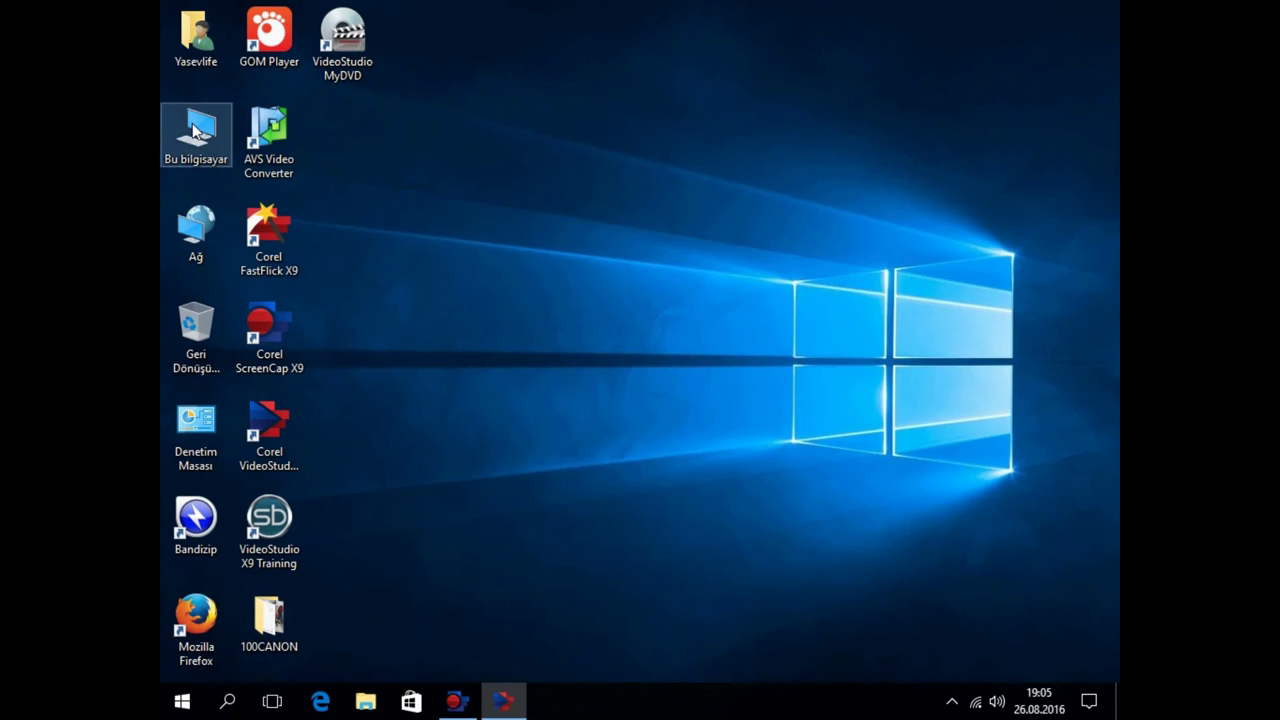
Check the drive letters in This PC, view the contents of Yeni Birim (D:), and close the window.
double_click(196, 127)
scroll(780, 429, down, 2)
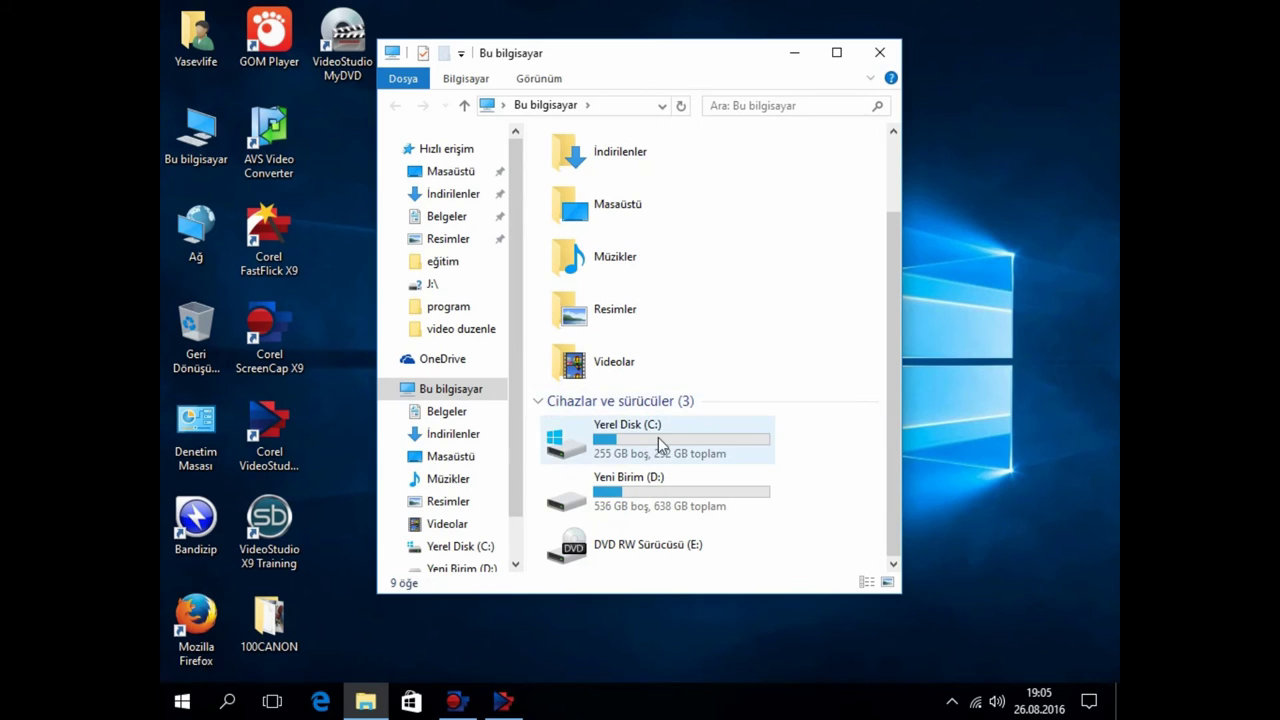
double_click(645, 500)
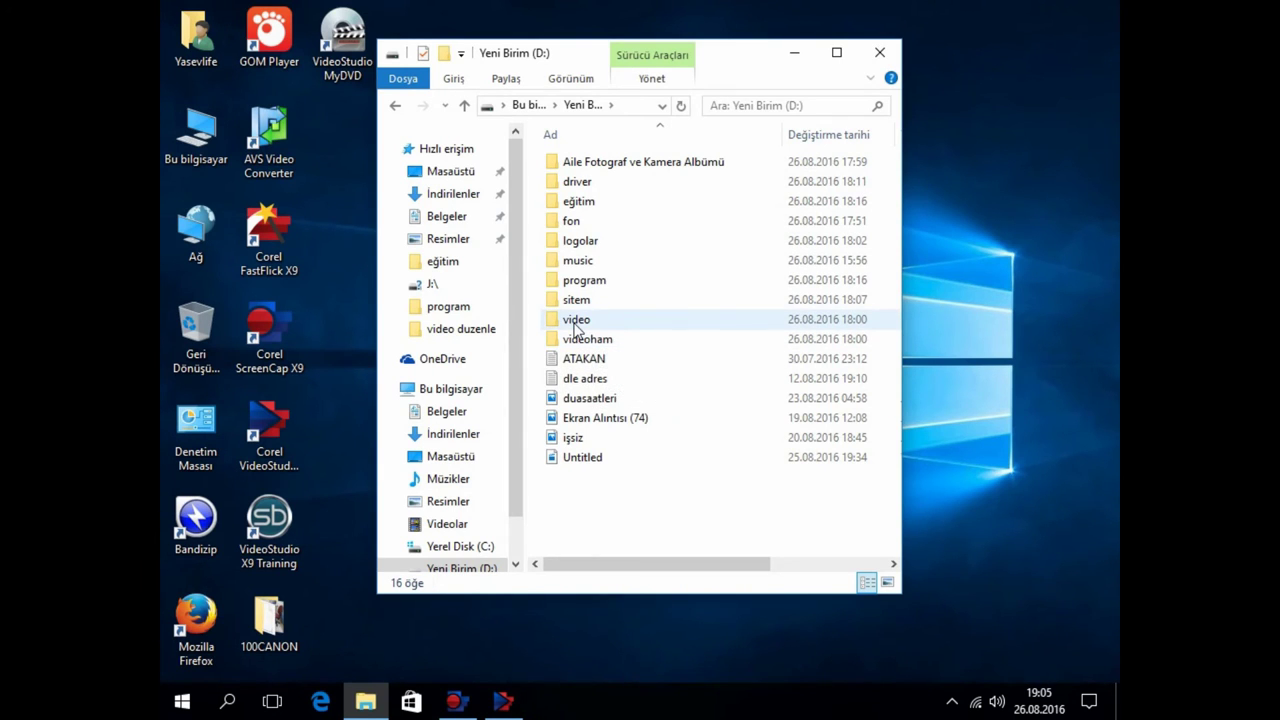
click(880, 52)
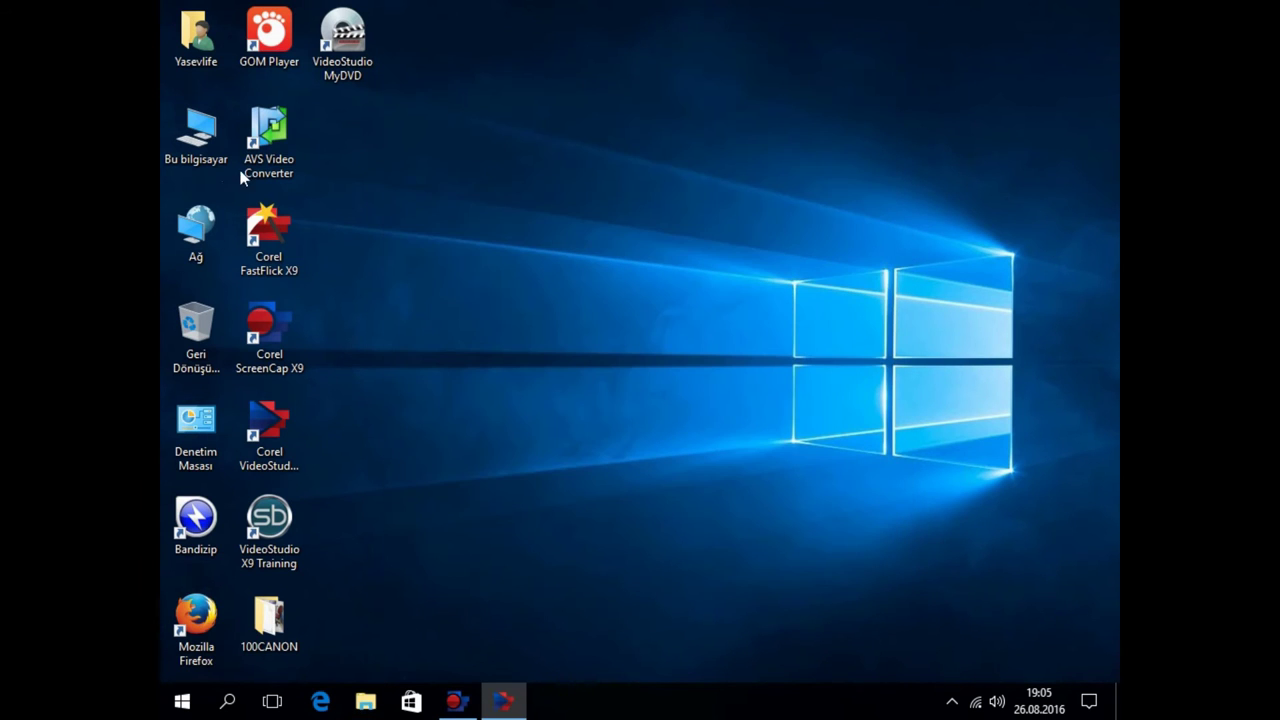
Reopen Disk Management in the Computer Management console.
right_click(187, 129)
click(280, 206)
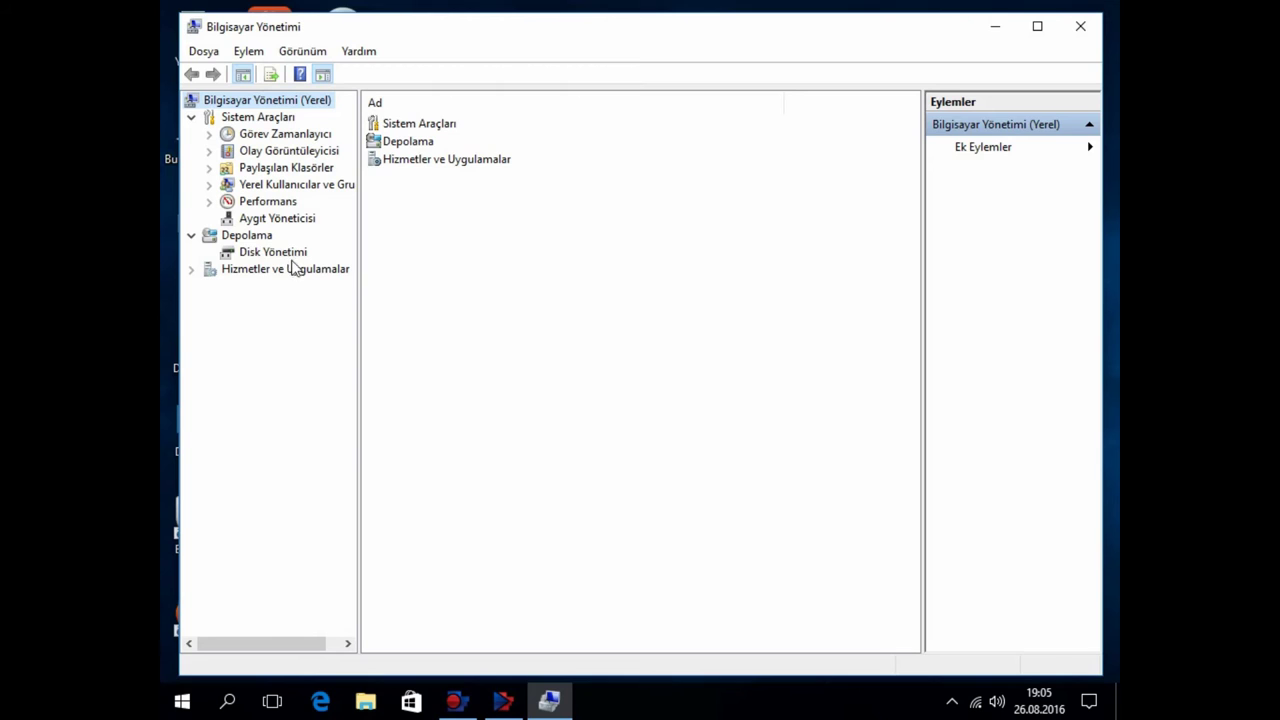
click(288, 253)
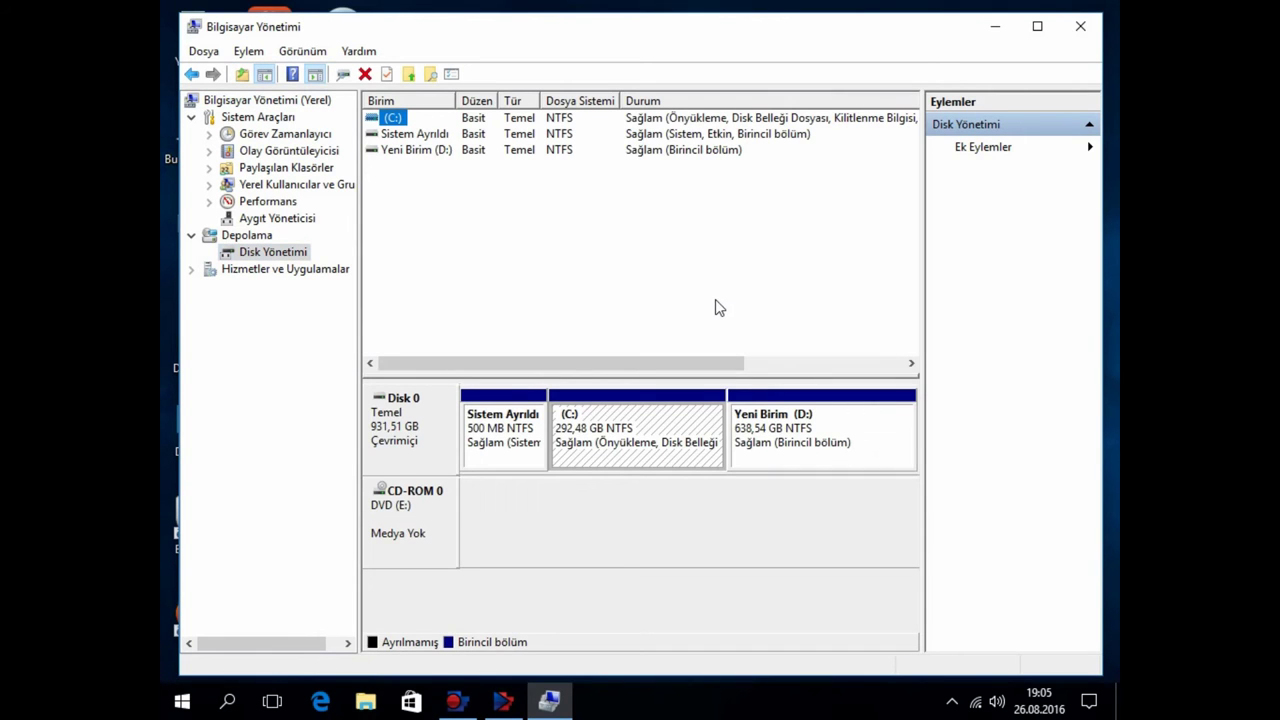
click(790, 427)
right_click(790, 428)
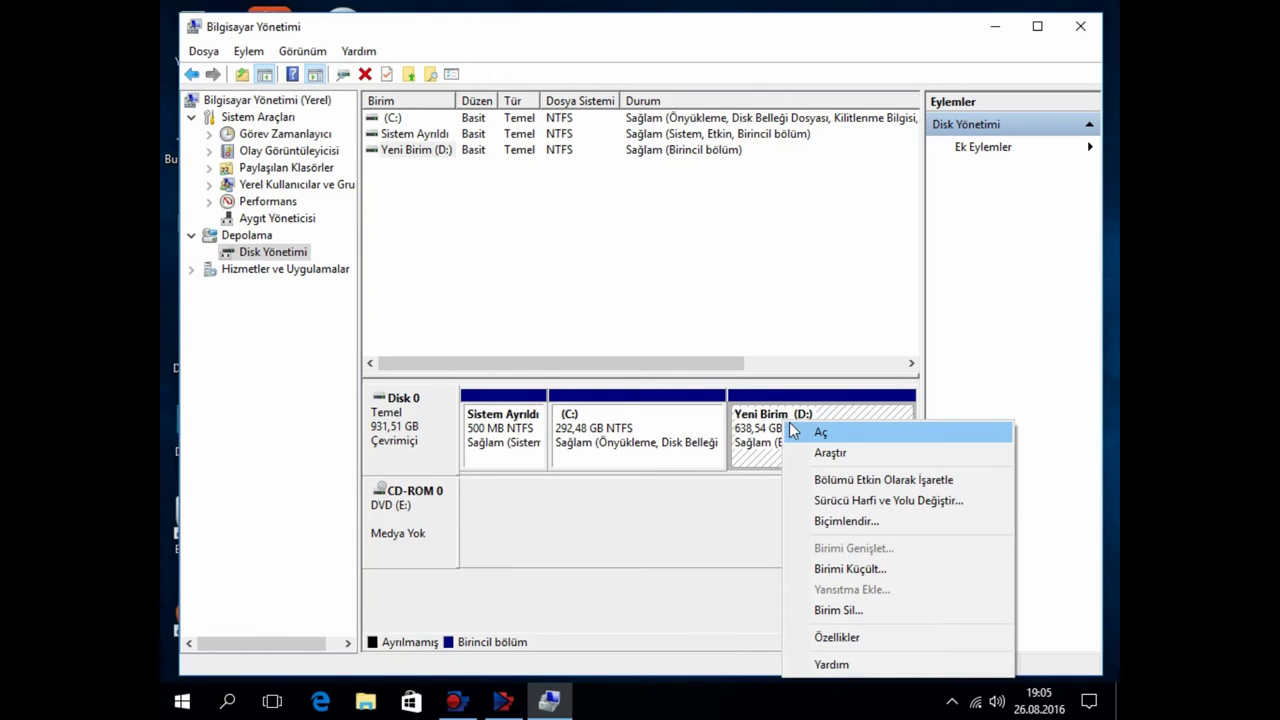
click(740, 500)
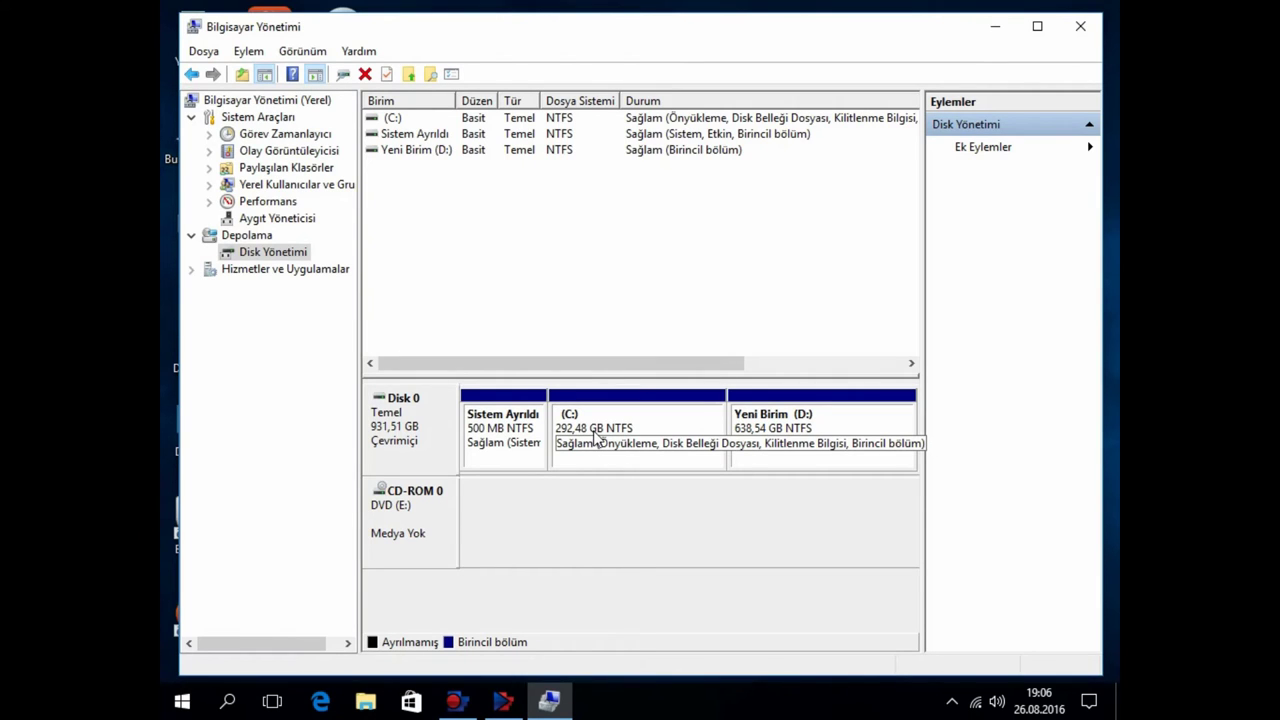
Set the amount of space to shrink from the Yeni Birim (D:) volume to 300000 MB.
click(767, 432)
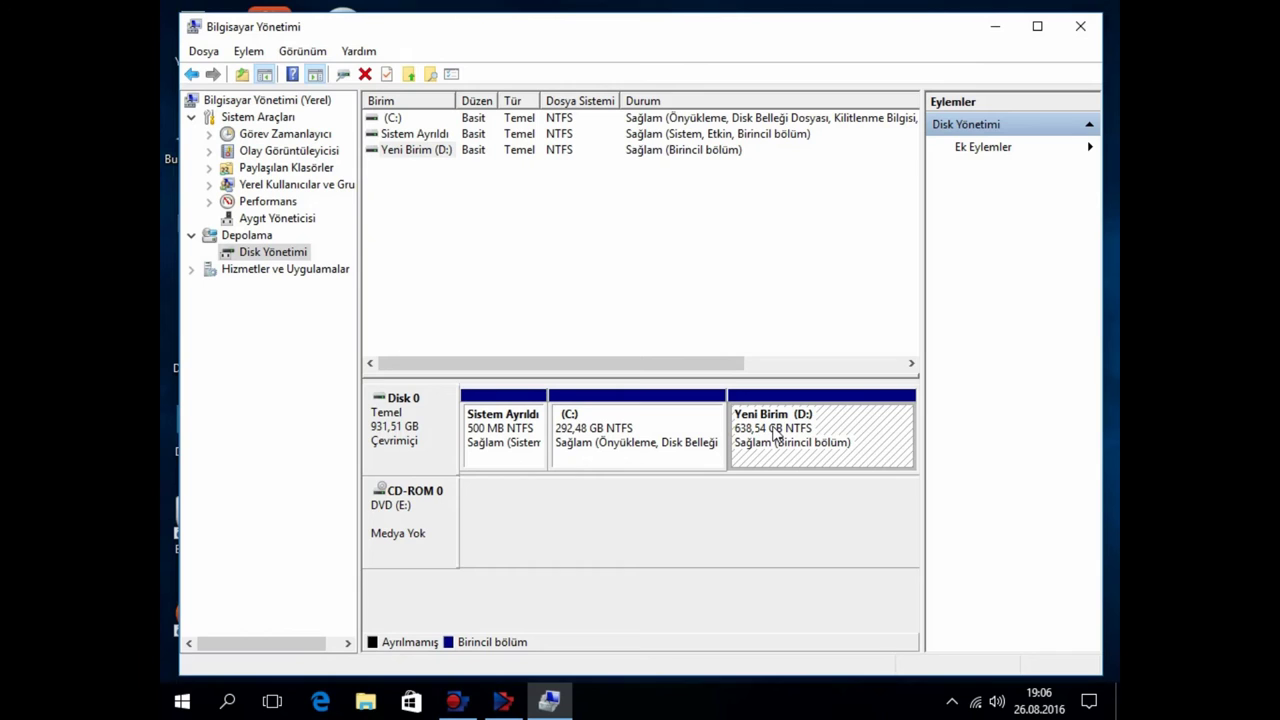
right_click(775, 433)
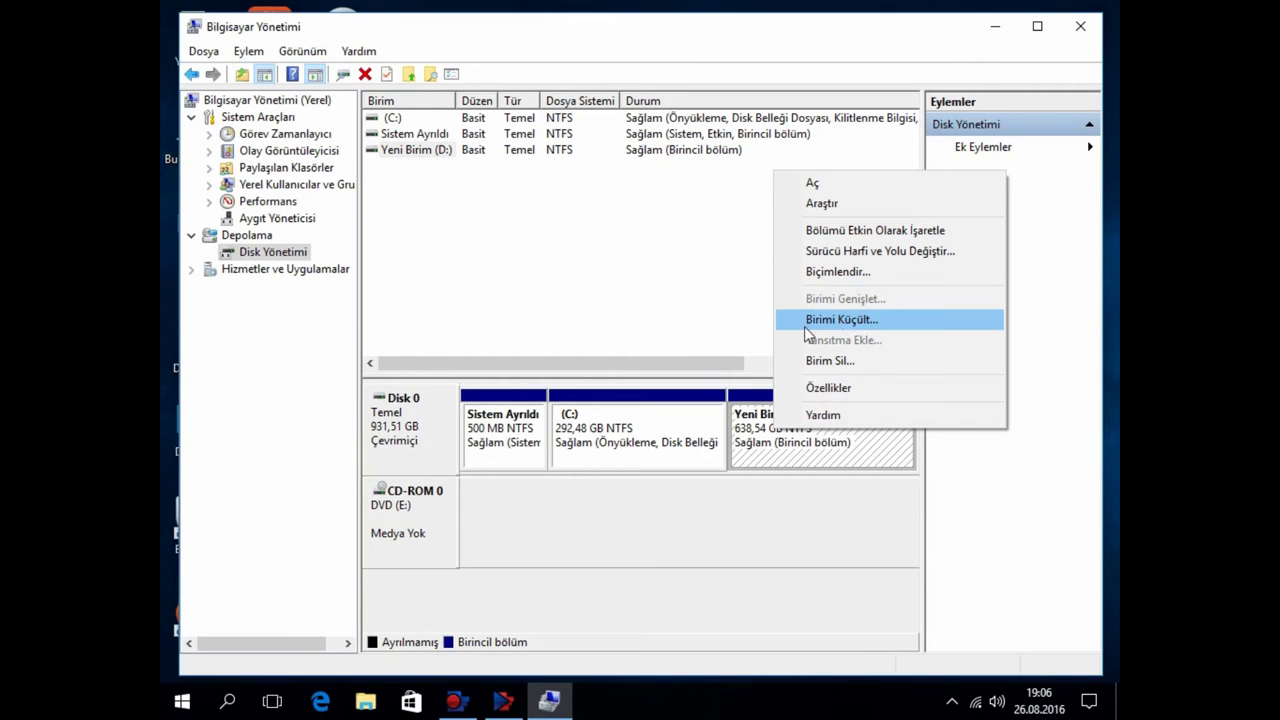
click(850, 322)
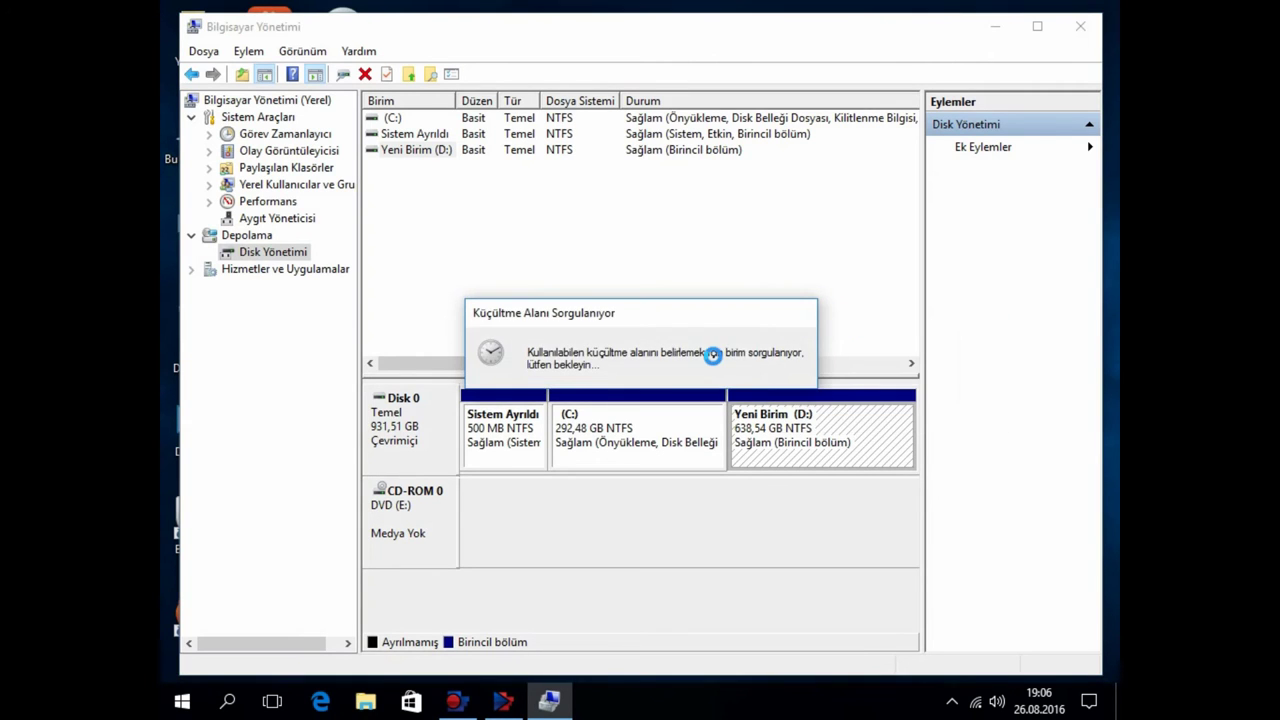
drag(680, 222, 542, 198)
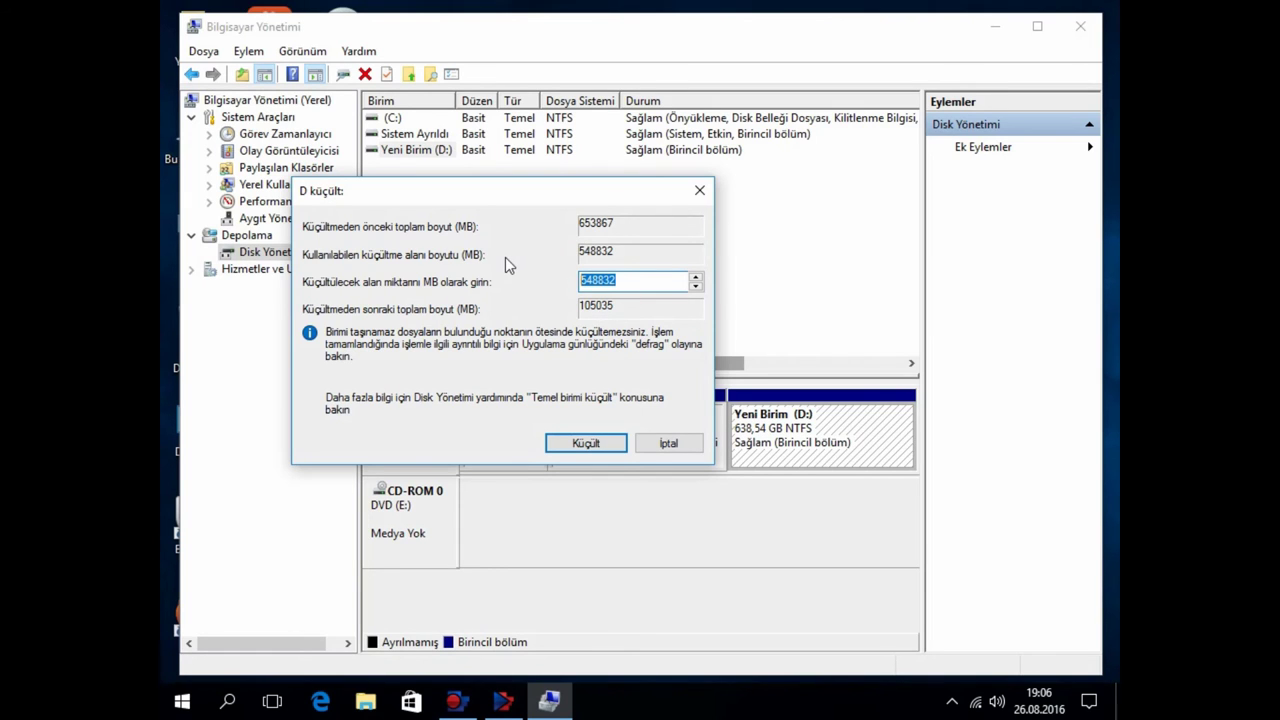
text(2000)
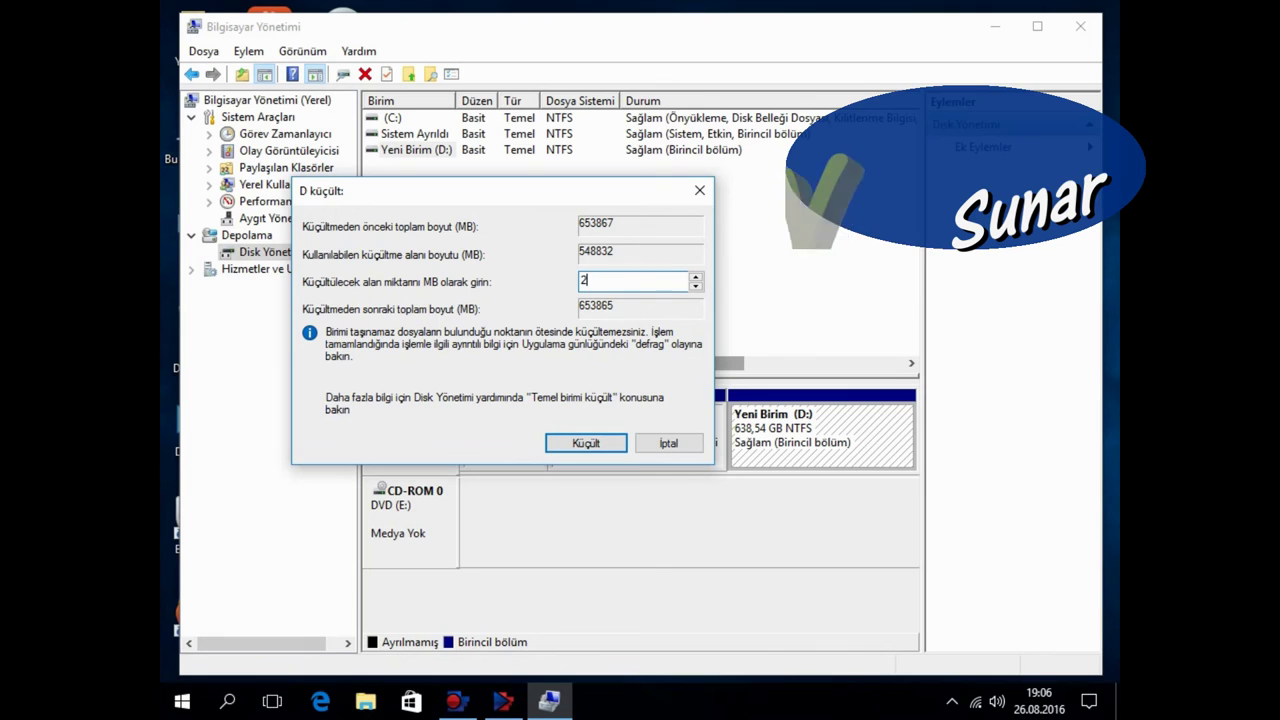
key(BackSpace)
key(BackSpace)
key(BackSpace)
key(BackSpace)
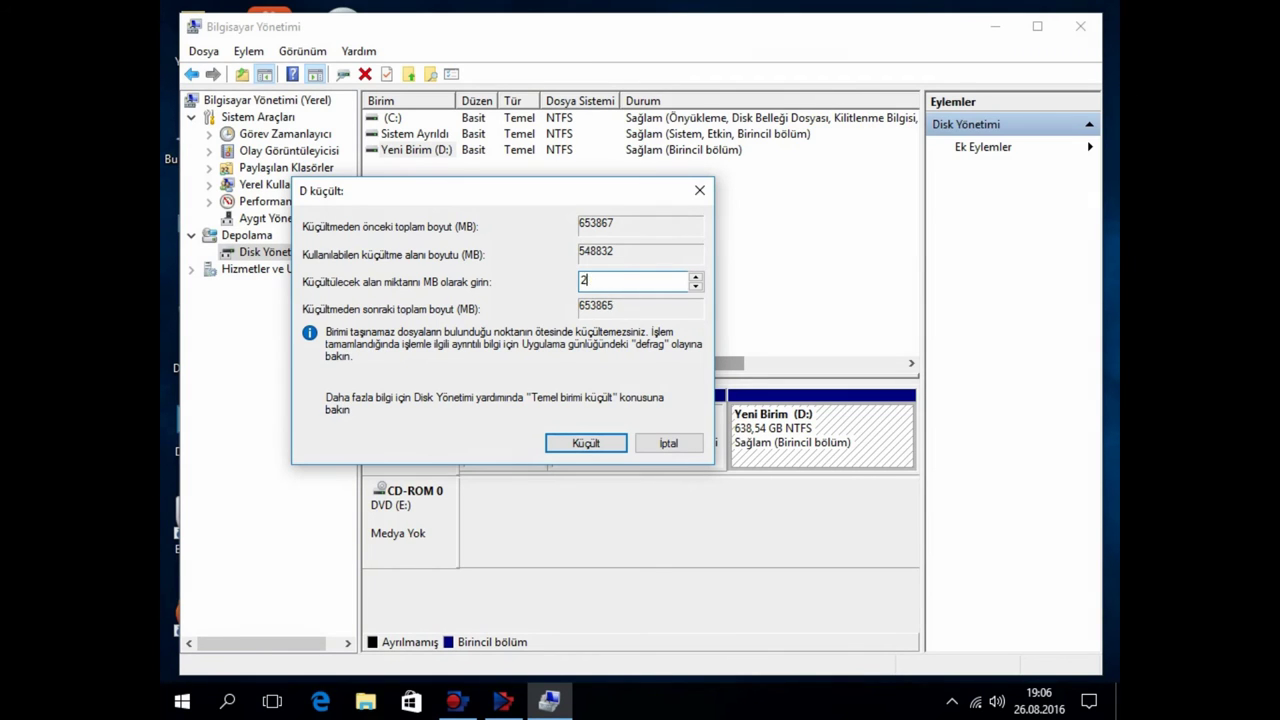
text(300000)
click(605, 447)
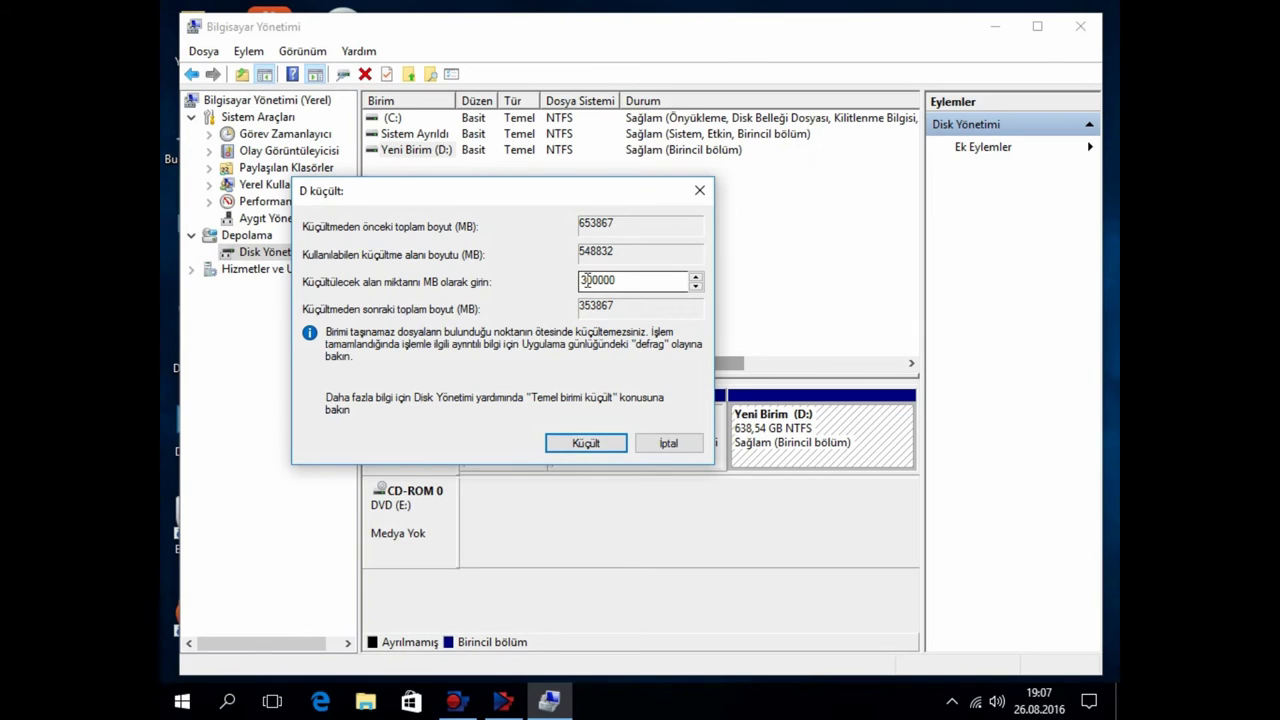
Change the shrink amount to 400000 MB and shrink the D: volume.
drag(585, 282, 572, 285)
text(4)
click(598, 446)
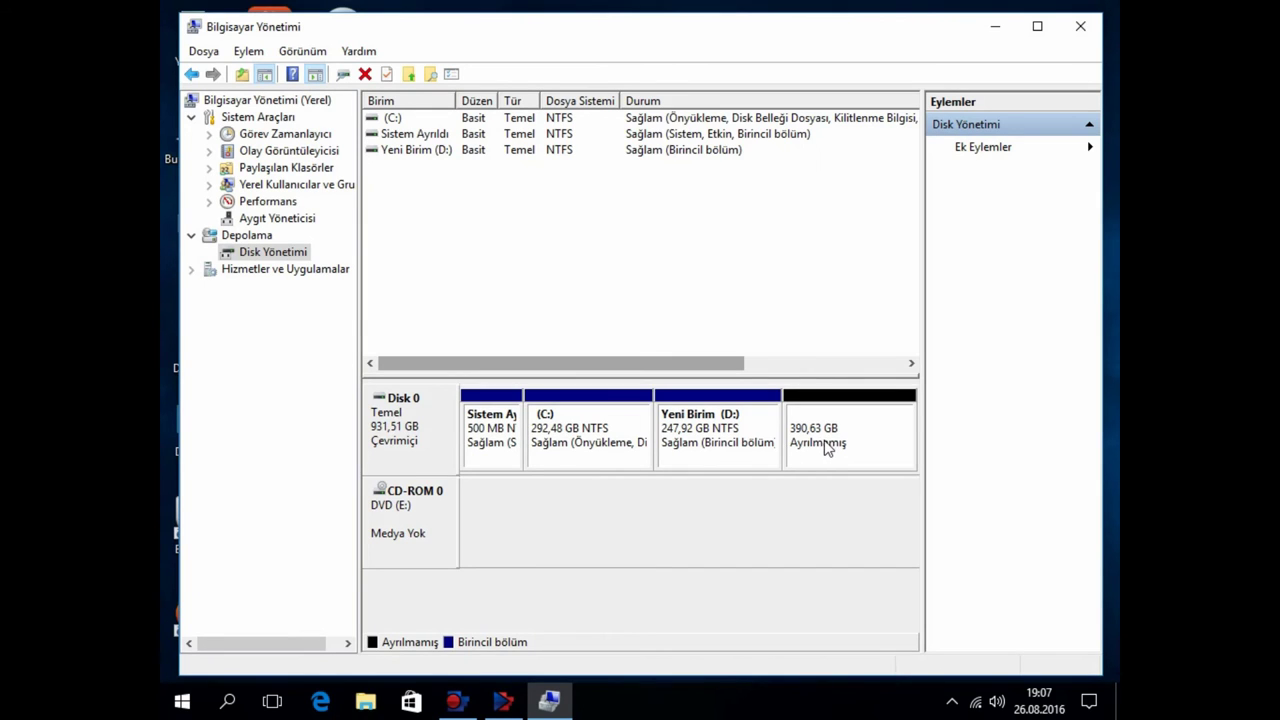
Check the total size and free space of Yeni Birim (D:) in This PC.
click(824, 444)
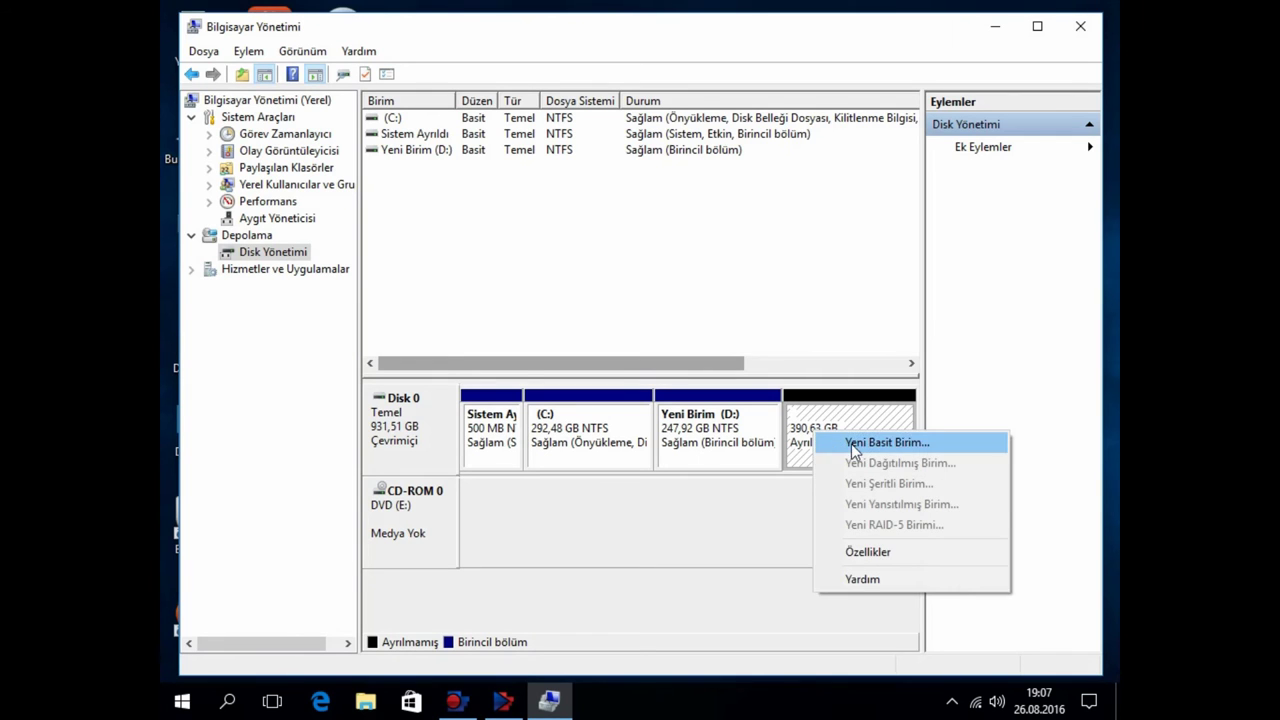
click(806, 478)
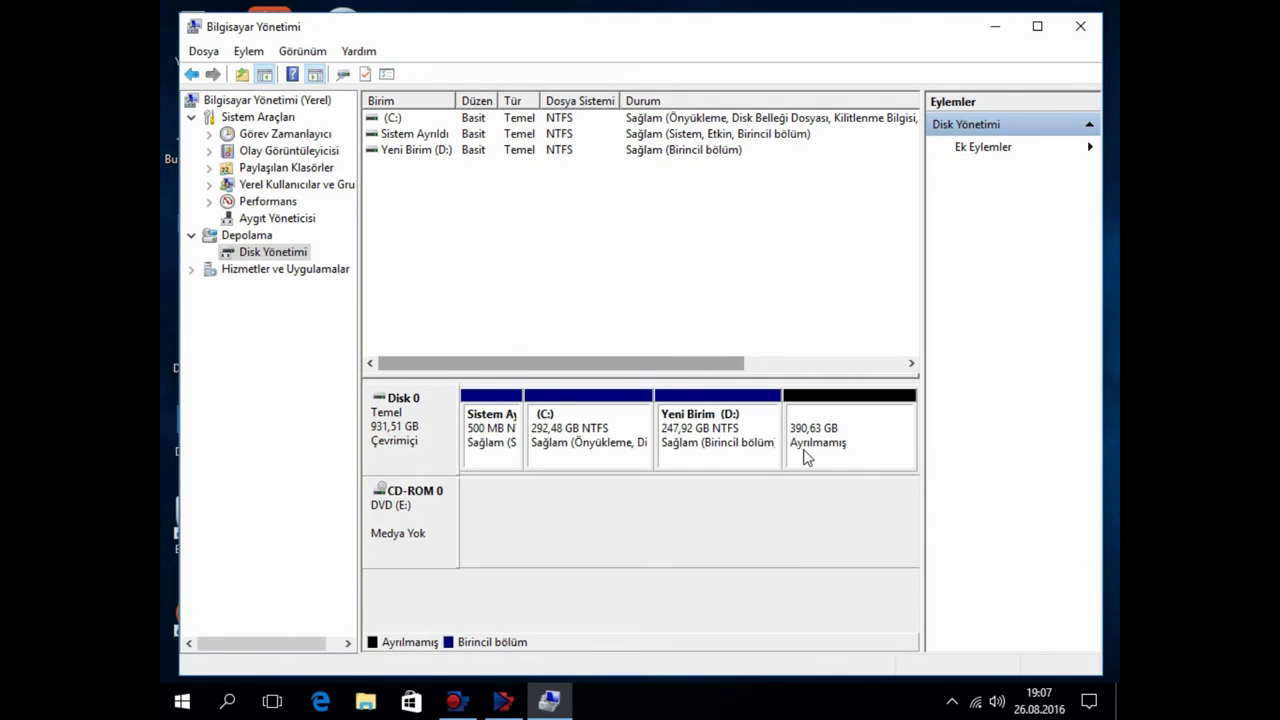
click(995, 26)
double_click(195, 130)
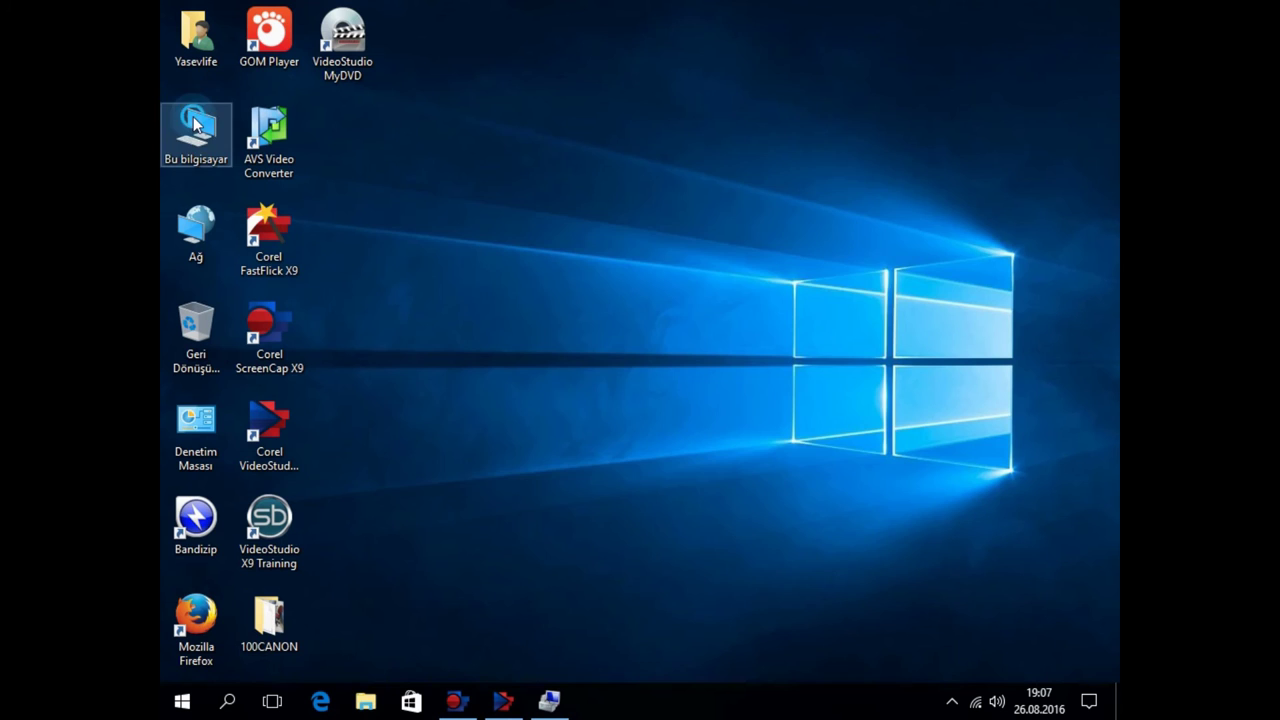
scroll(650, 400, down, 2)
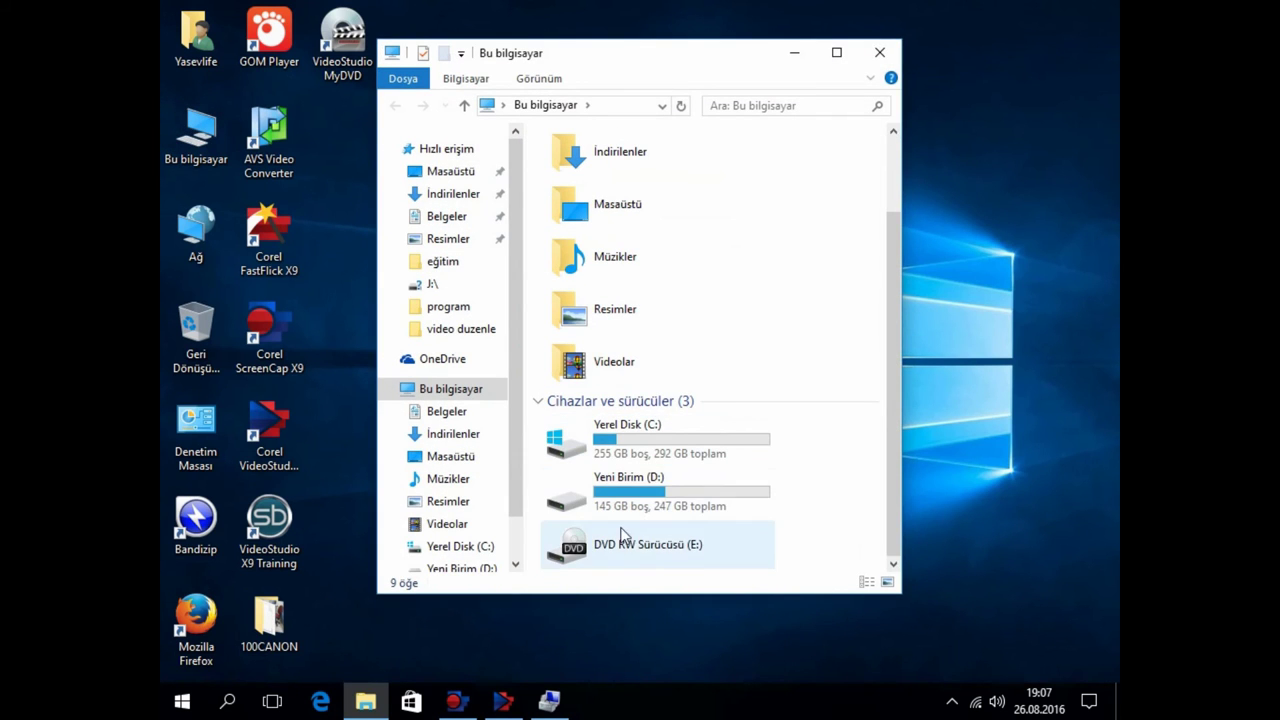
mouse_move(667, 508)
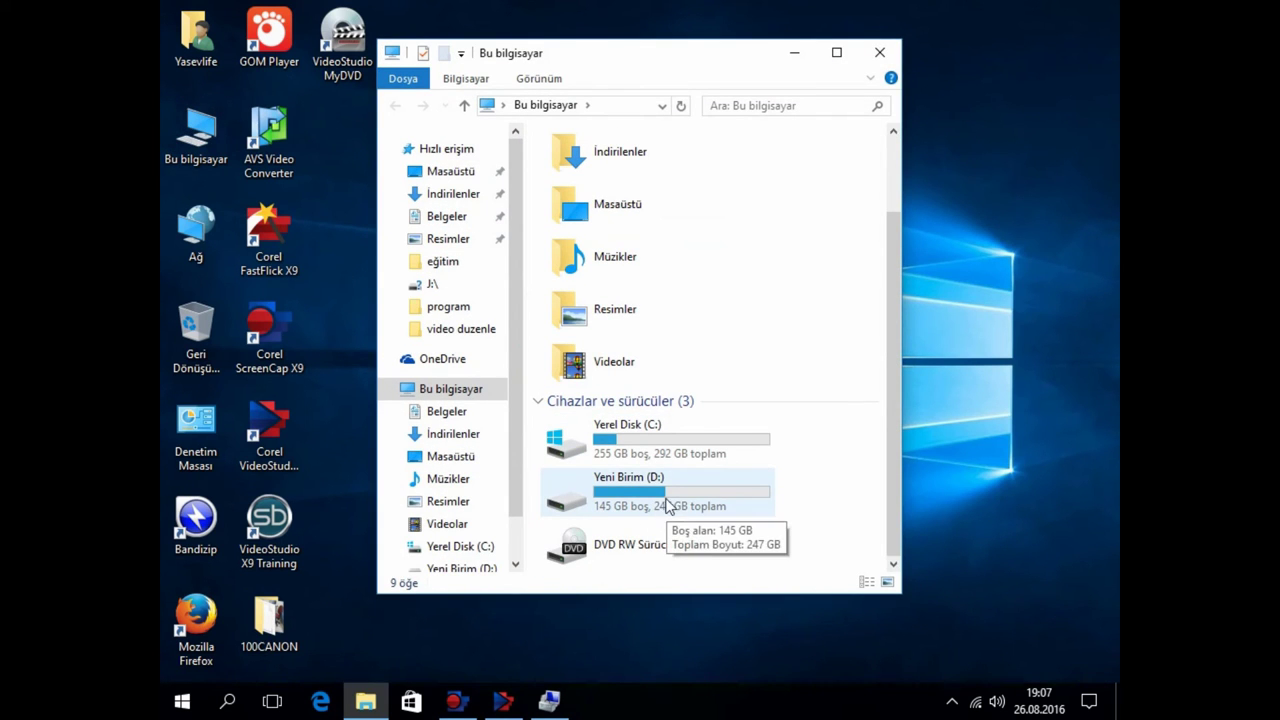
Create a 400000 MB simple volume in Disk 0's unallocated space with letter F, quick-formatted as NTFS and labelled Yeni Birim.
click(548, 701)
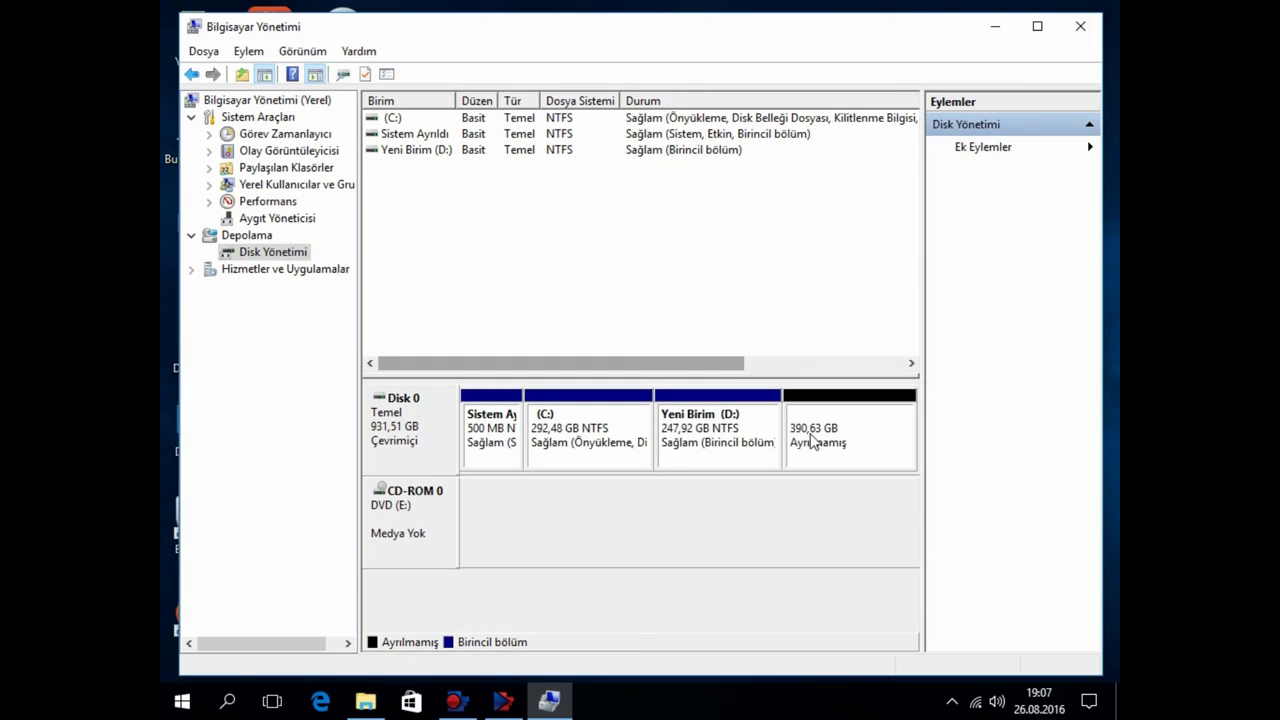
right_click(812, 440)
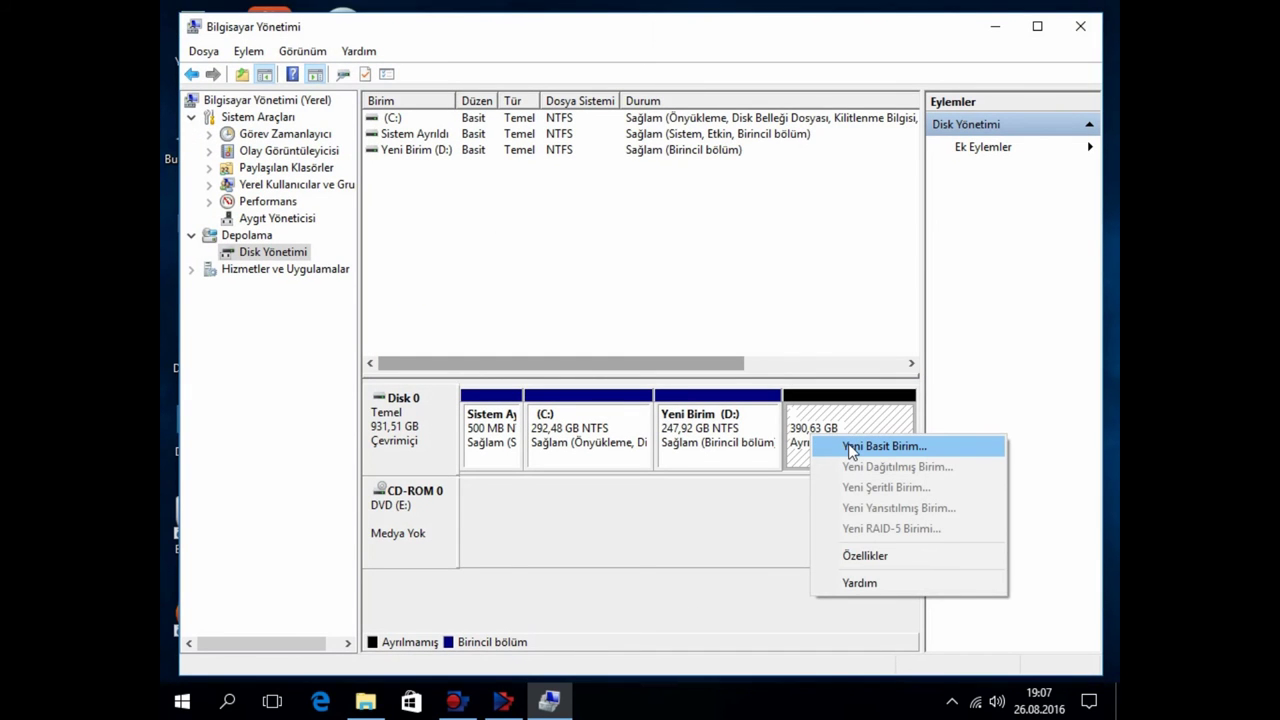
click(851, 447)
click(727, 456)
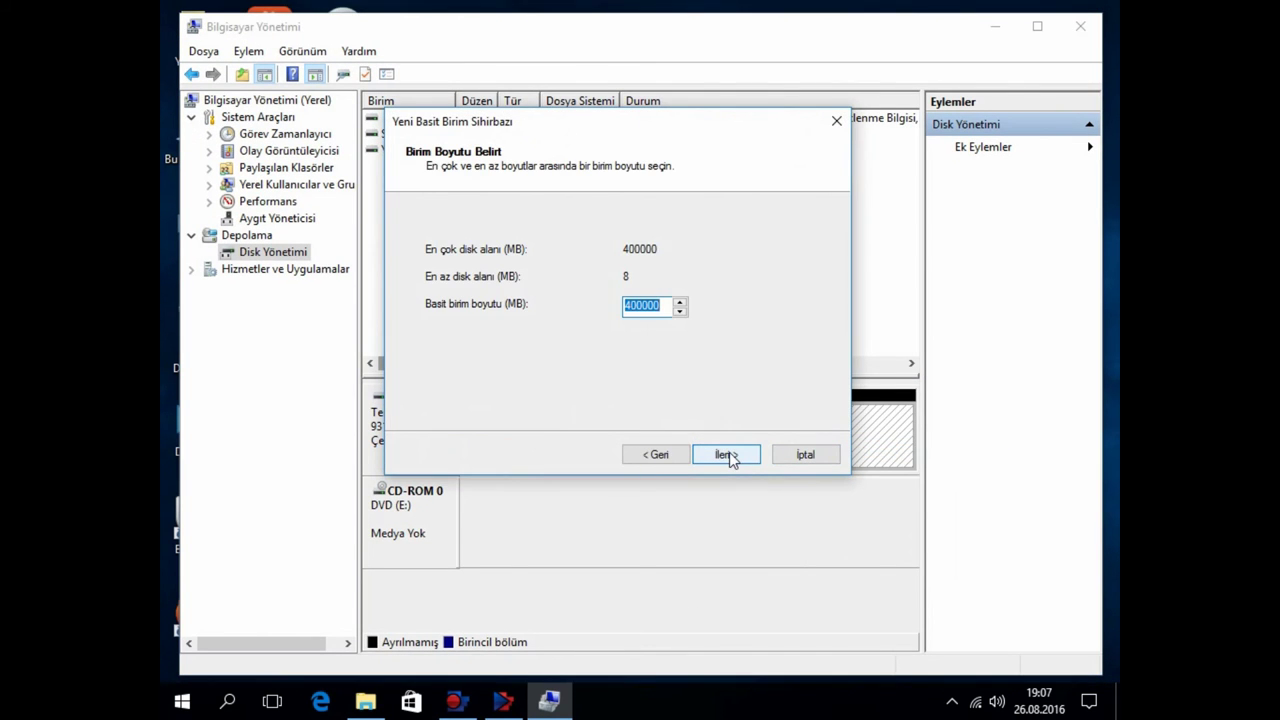
click(729, 457)
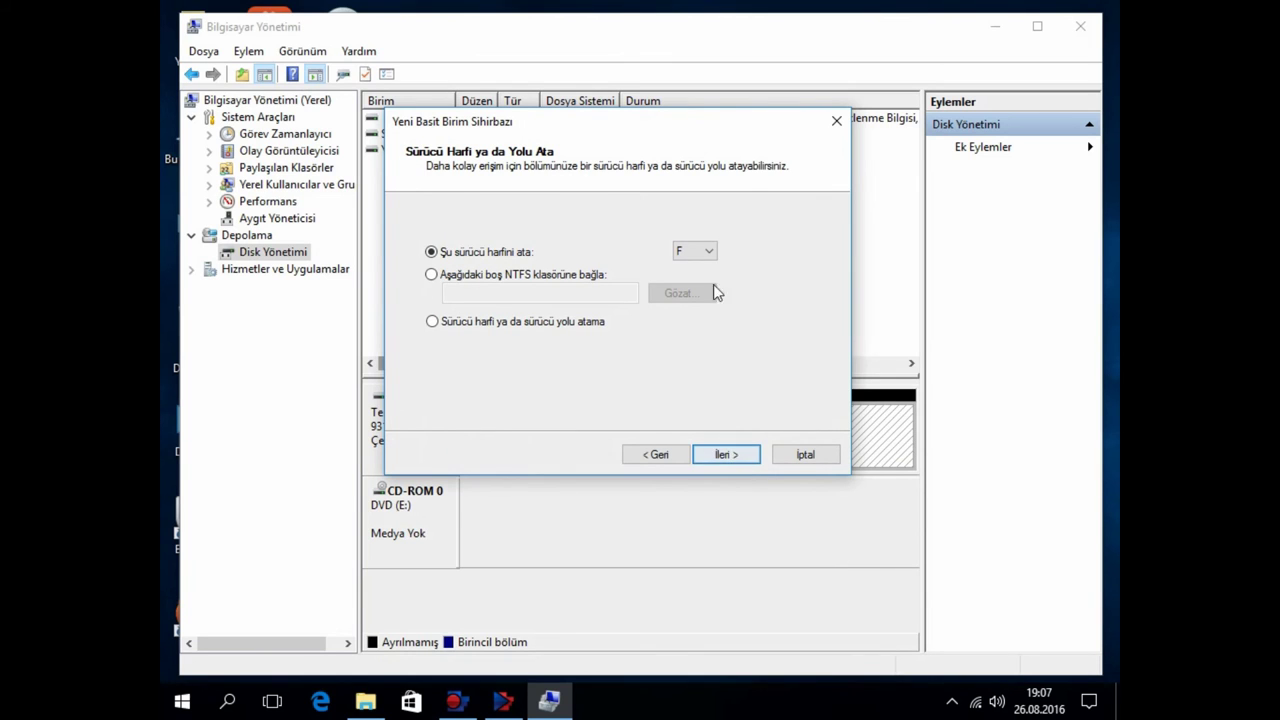
click(727, 455)
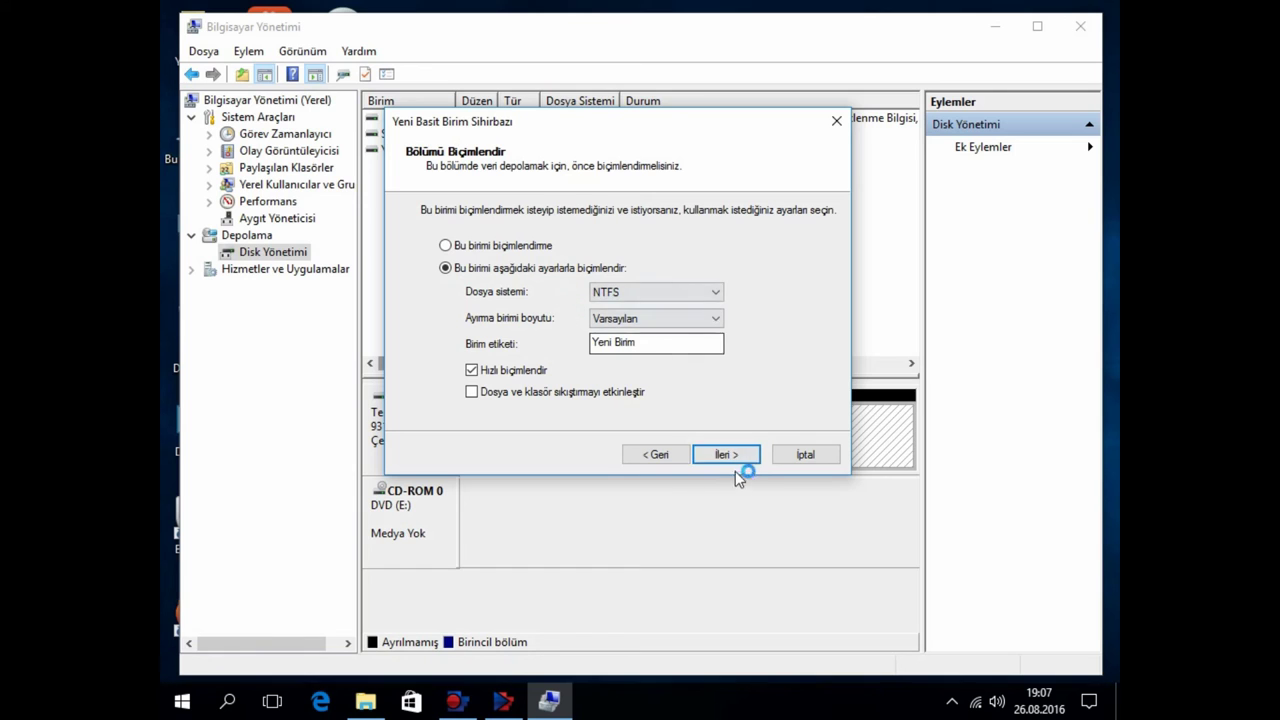
click(727, 455)
click(735, 455)
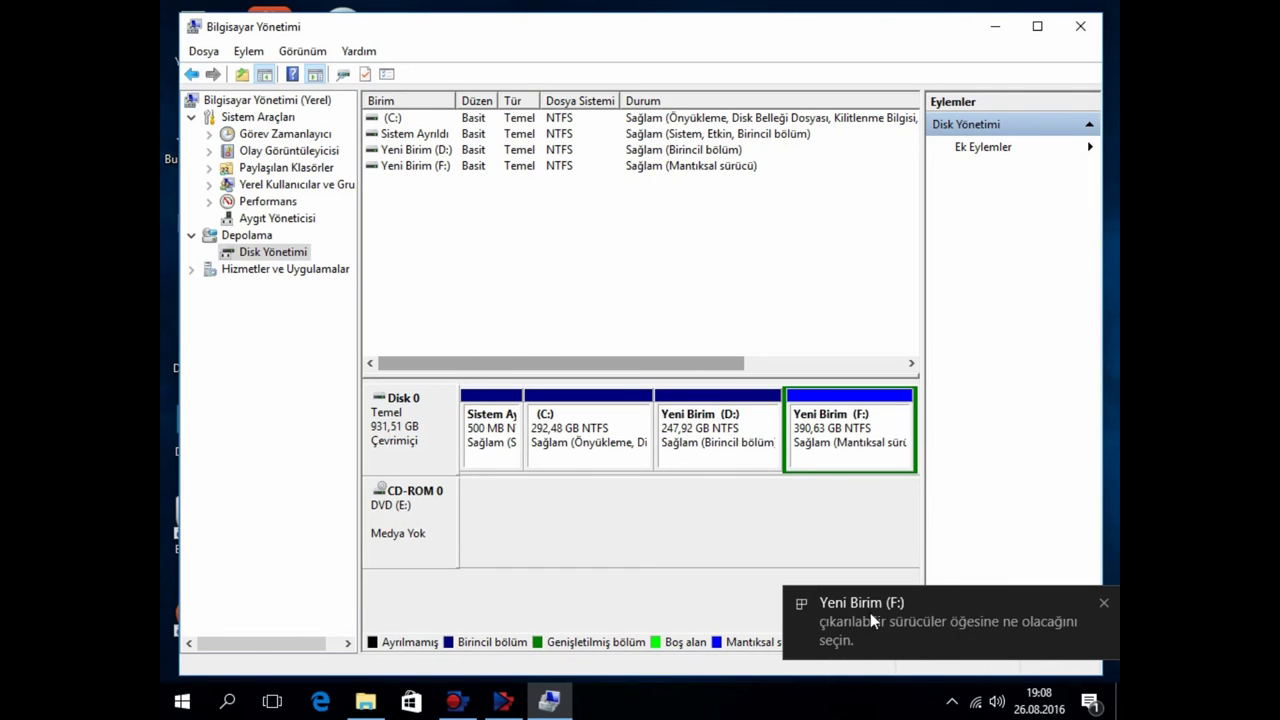
Open the new Yeni Birim (F:) volume from its notification, check its size in This PC, and close the window.
click(878, 621)
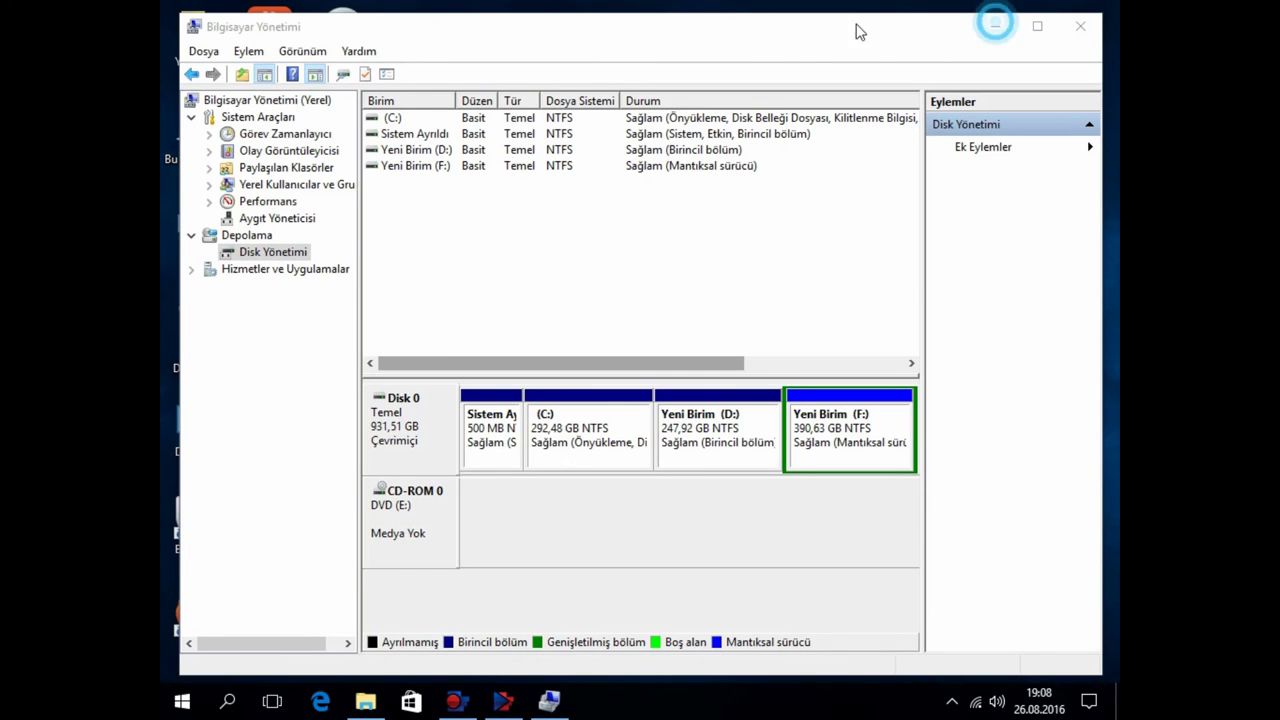
click(845, 177)
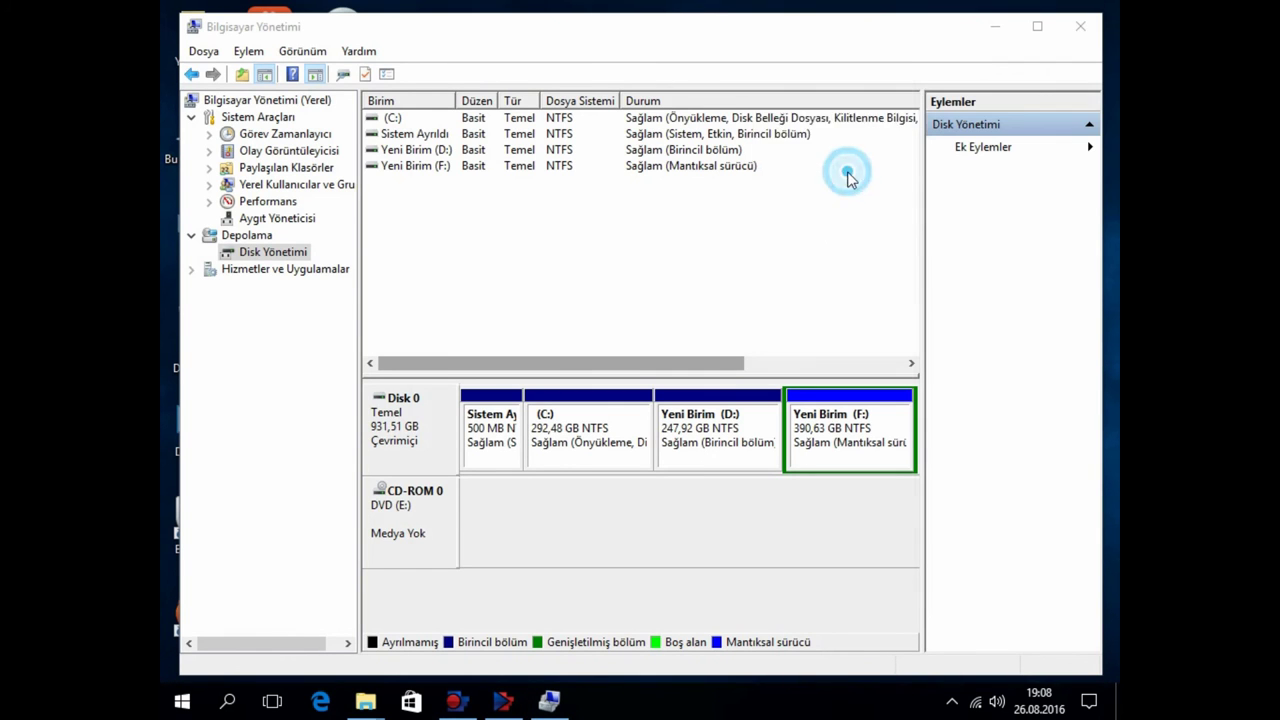
click(468, 353)
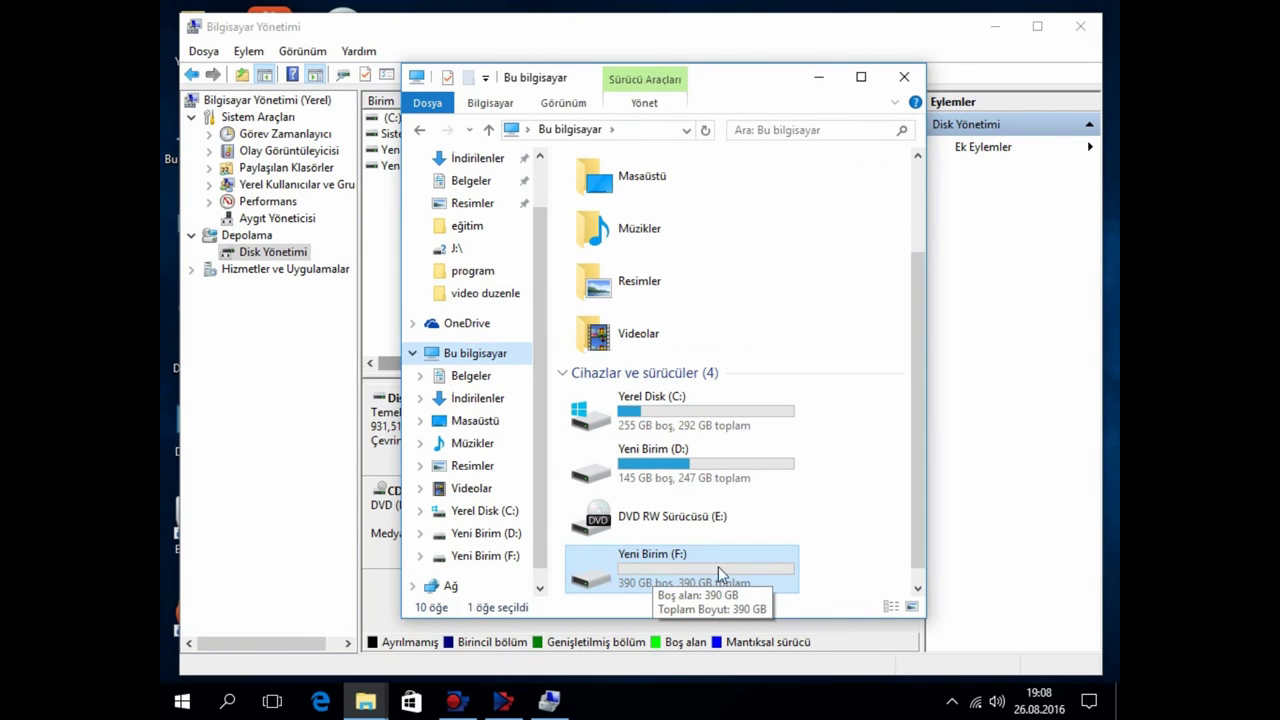
click(904, 77)
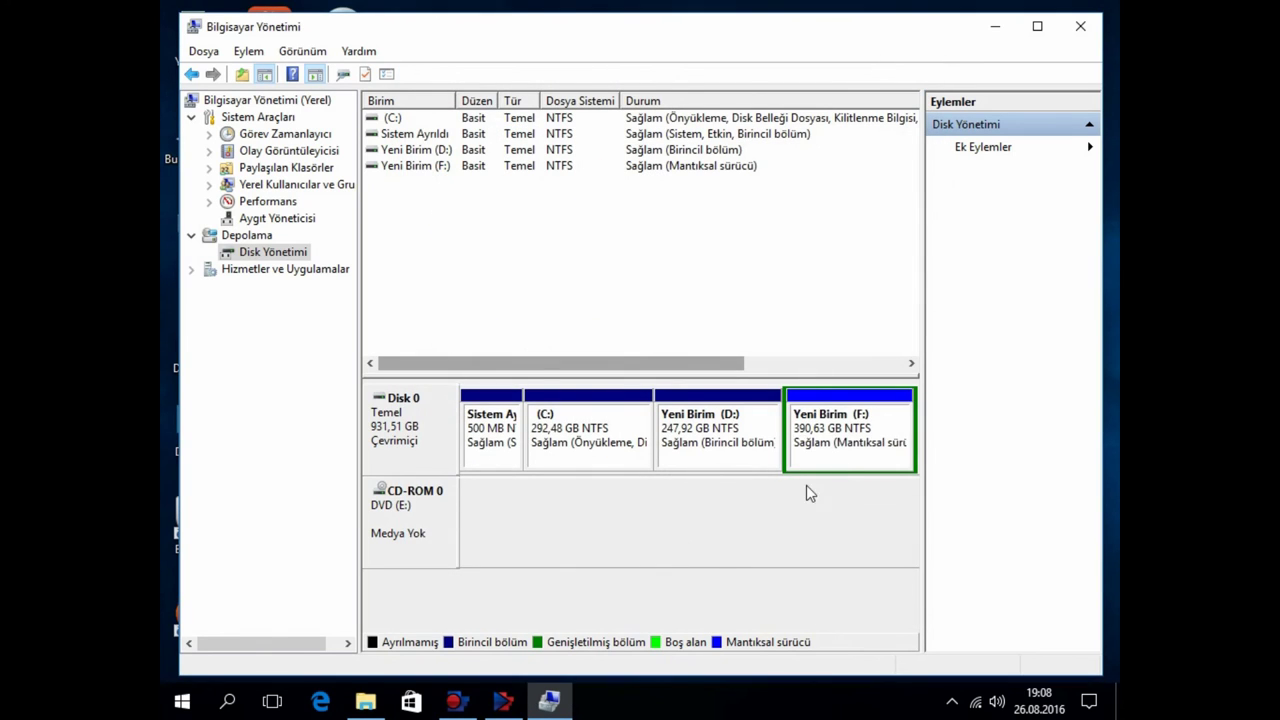
Delete the Yeni Birim (F:) volume on Disk 0 and accept the data loss warning.
click(850, 413)
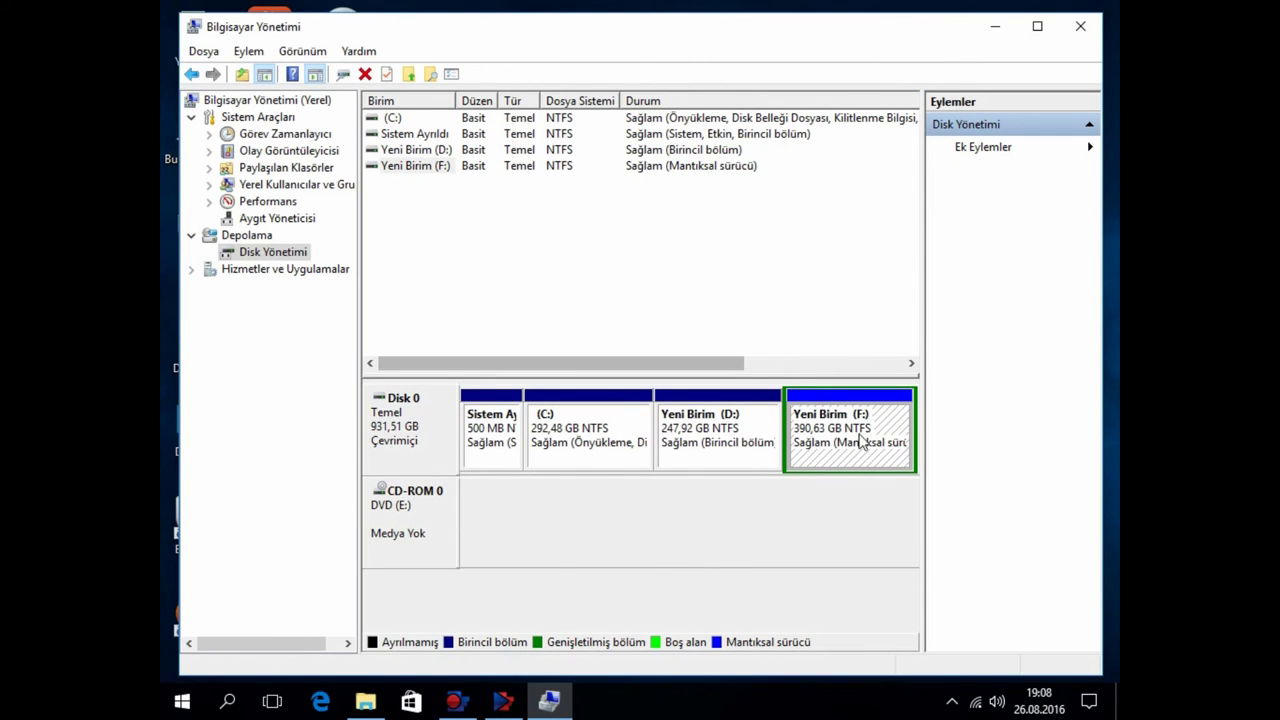
right_click(848, 430)
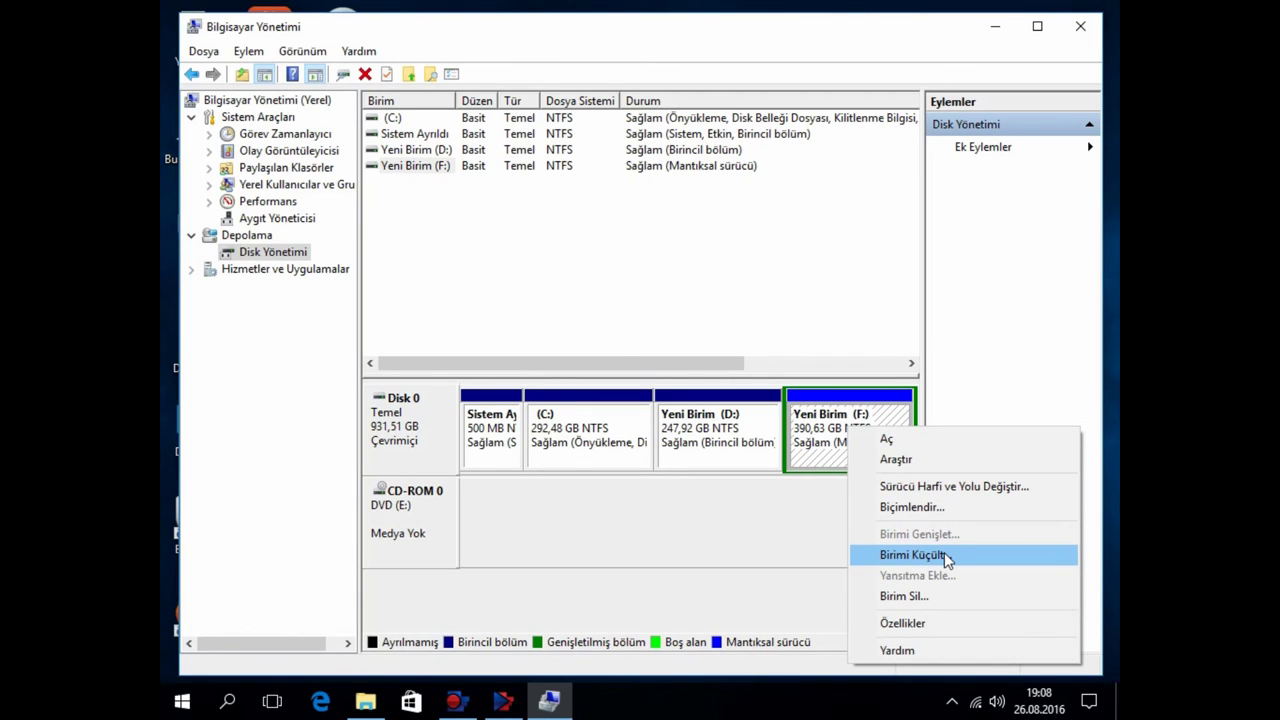
click(903, 596)
click(721, 418)
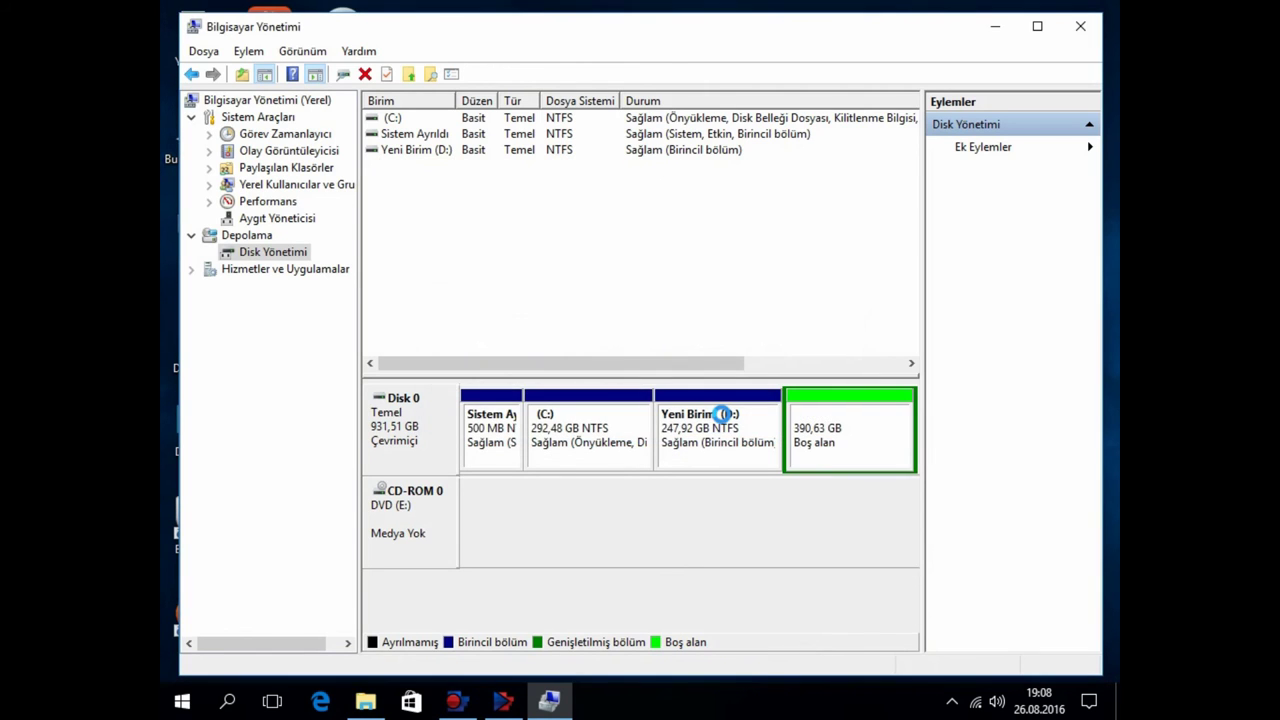
Delete the empty extended partition on Disk 0 so that its free space becomes unallocated.
right_click(834, 443)
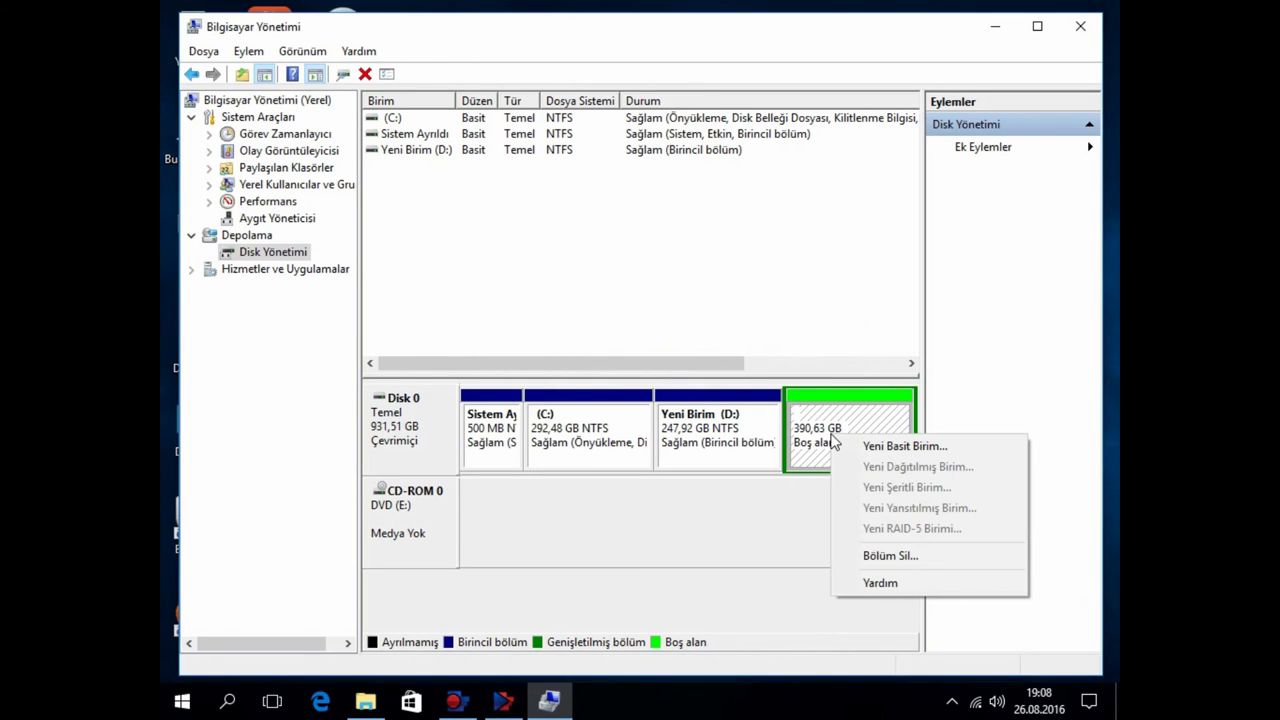
click(903, 558)
click(716, 422)
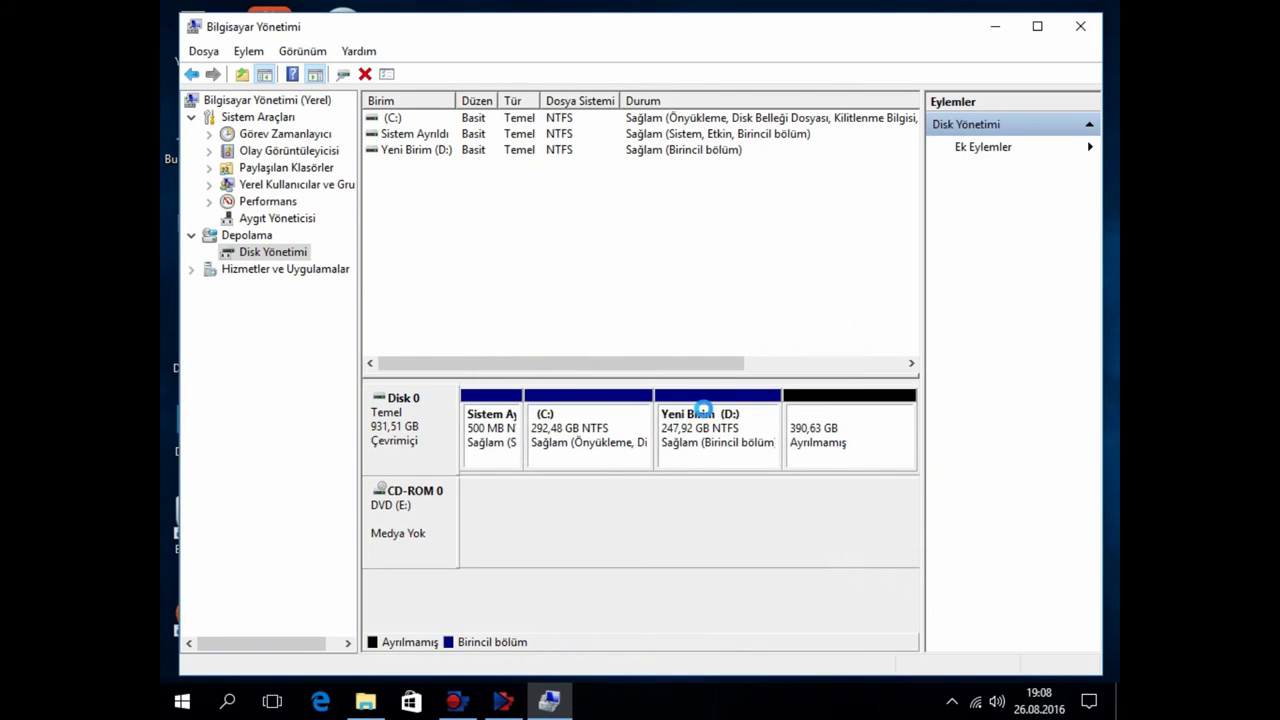
Check whether the Extend Volume command is available for the Yeni Birim (D:) and C: volumes.
click(690, 434)
right_click(690, 434)
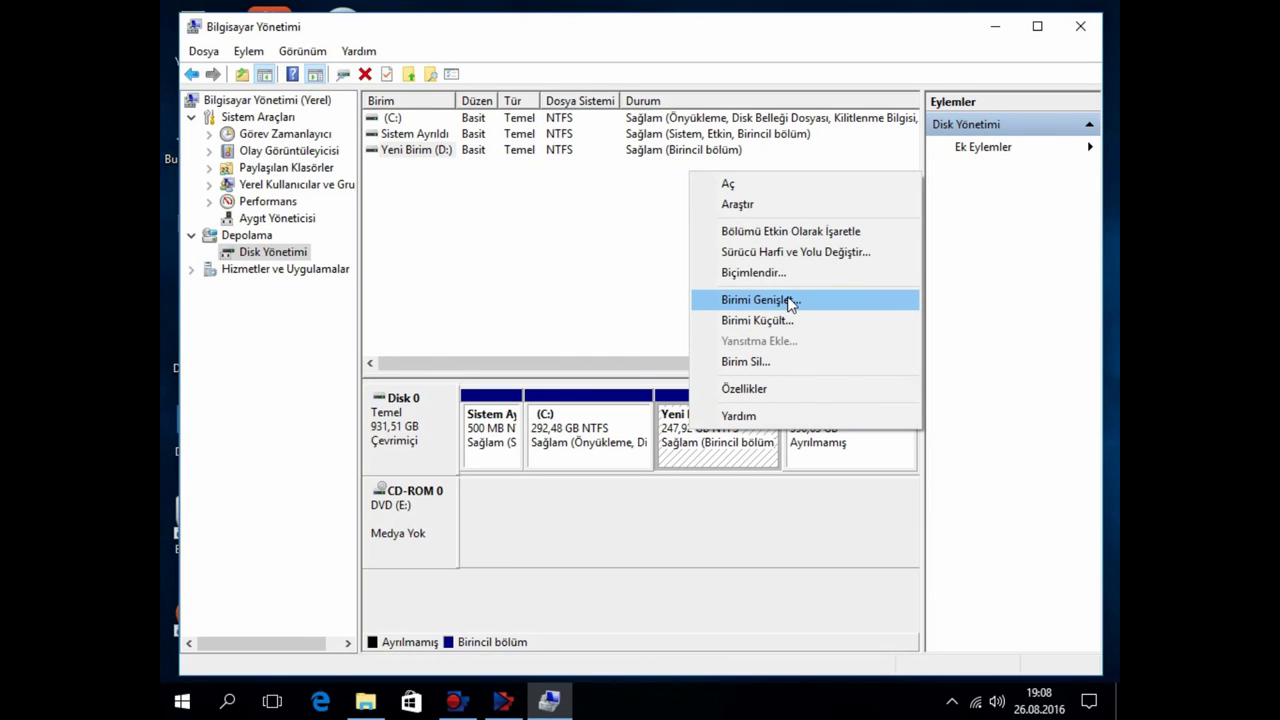
click(592, 443)
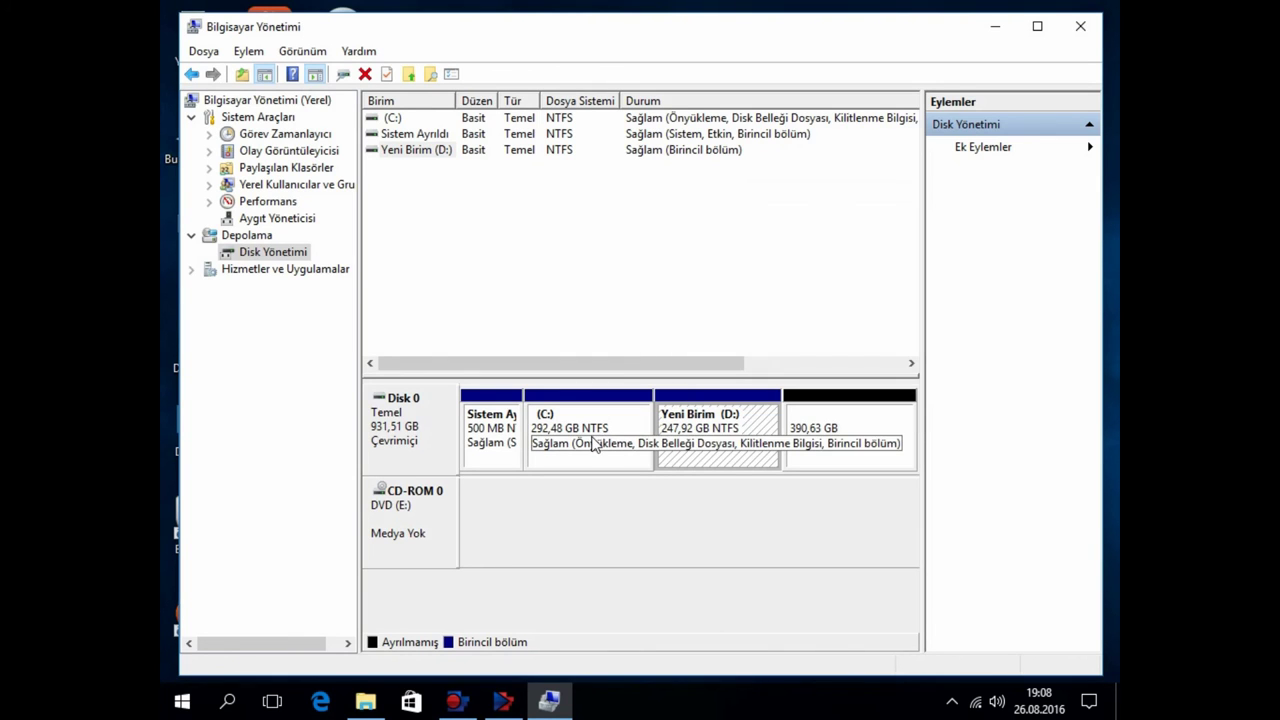
click(593, 420)
right_click(592, 420)
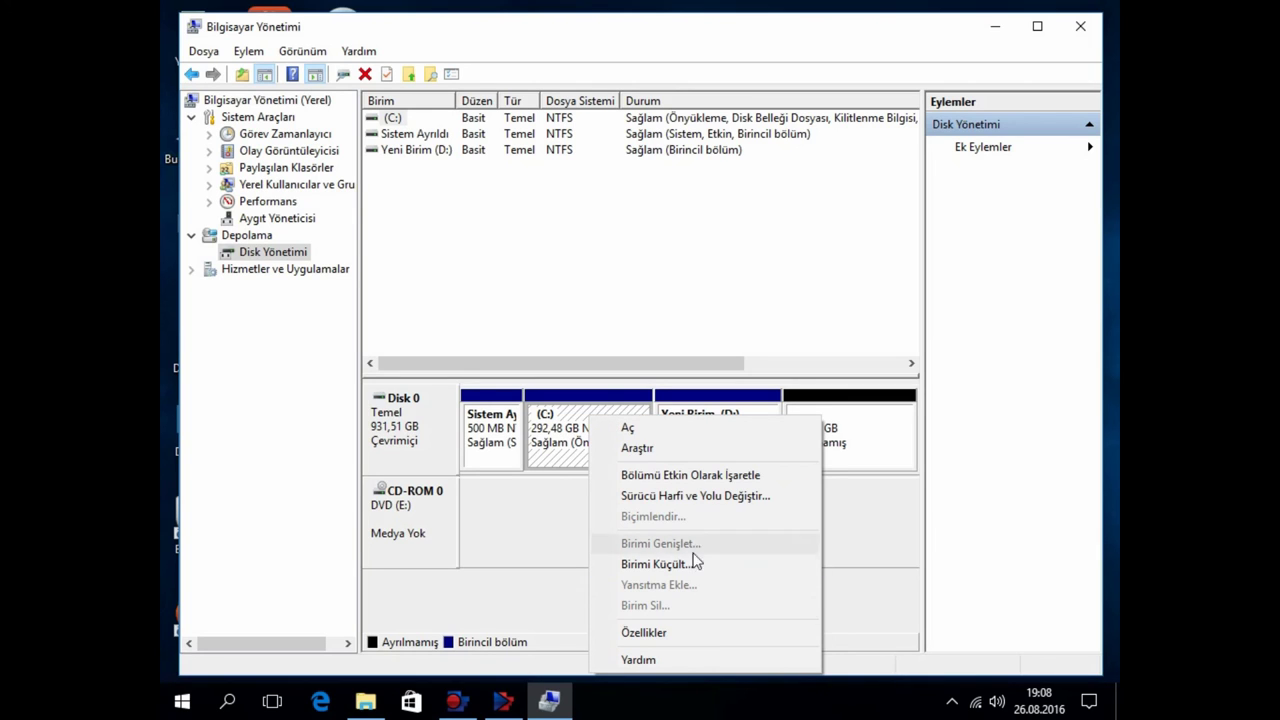
click(853, 467)
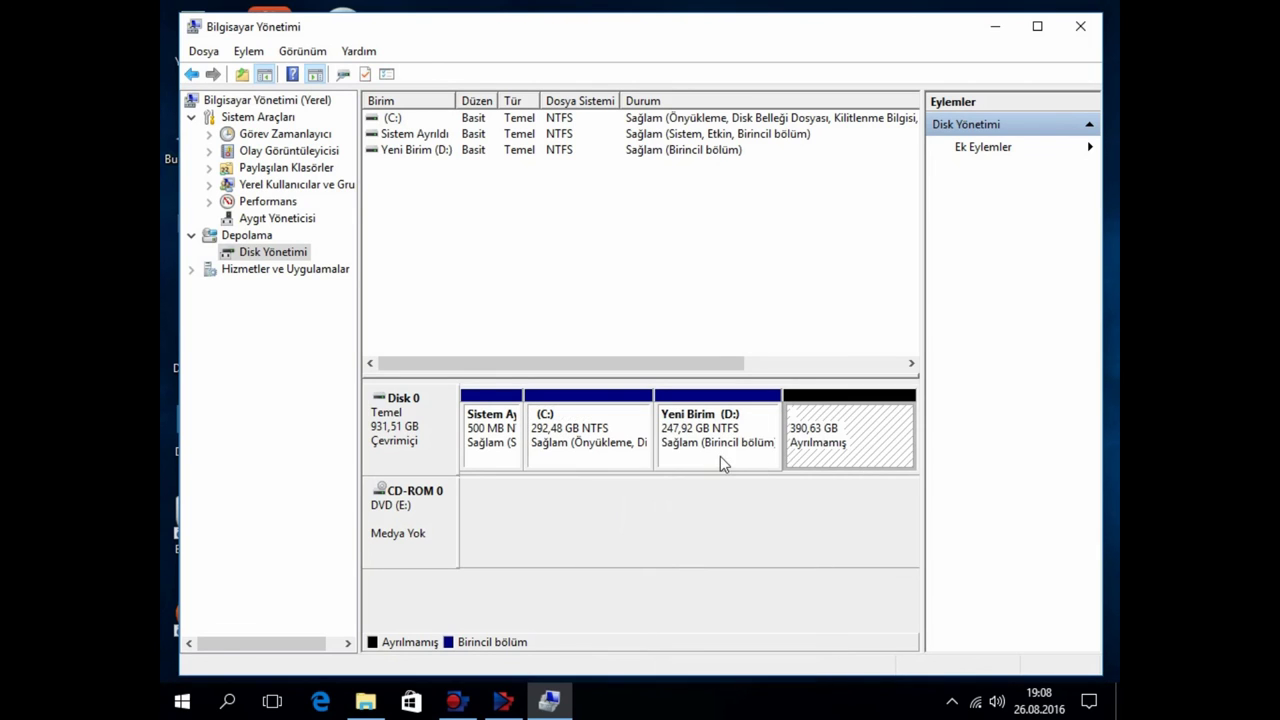
Extend the Yeni Birim (D:) volume with all 400000 MB of the unallocated space on Disk 0.
right_click(704, 420)
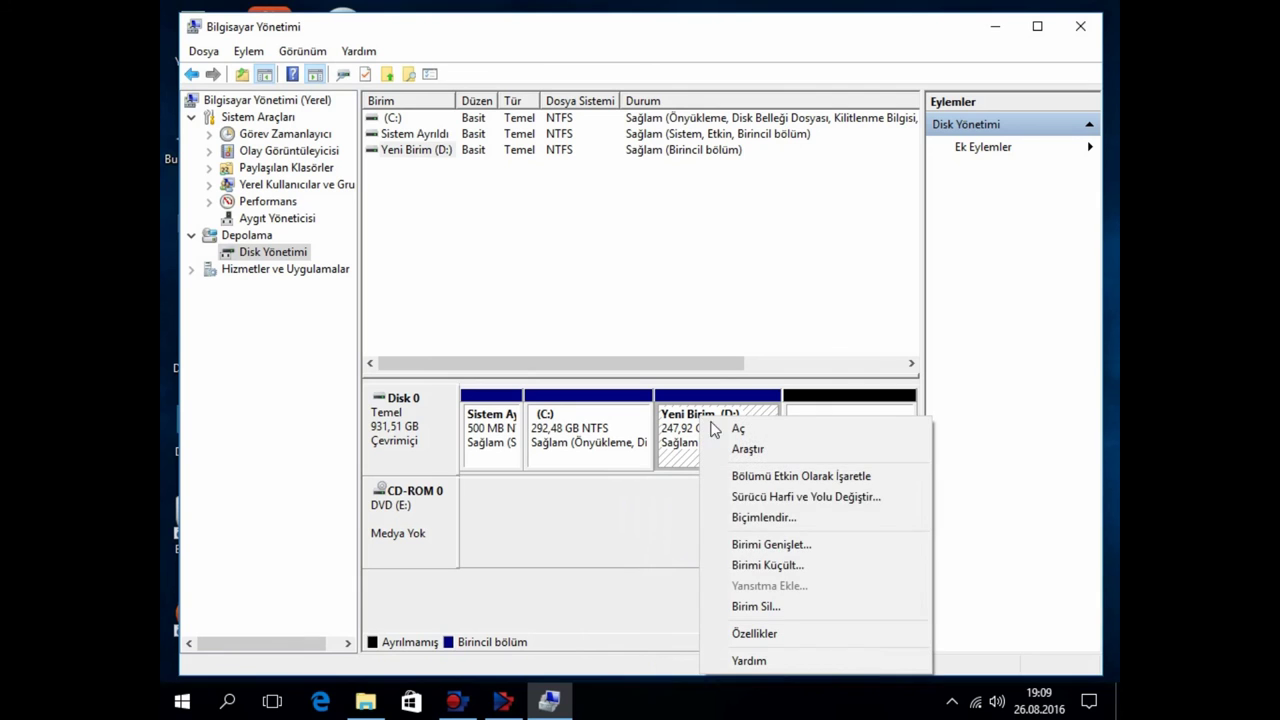
click(803, 545)
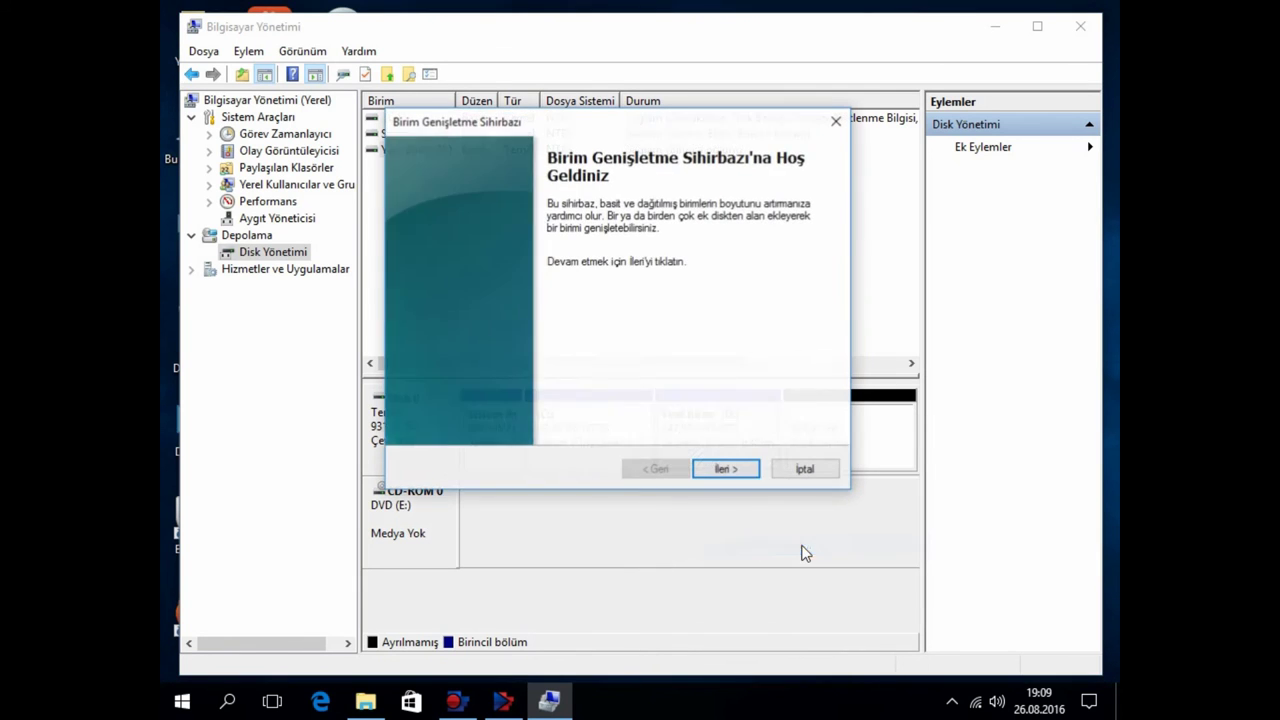
click(729, 471)
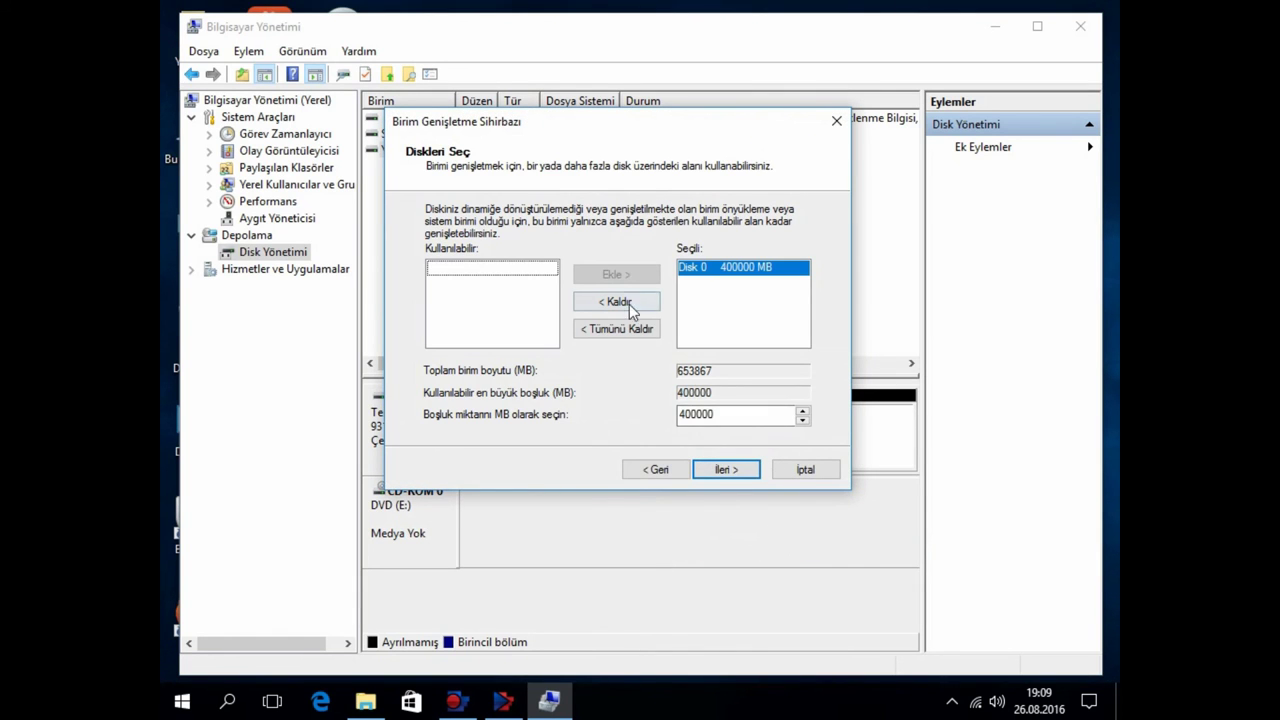
click(726, 470)
click(727, 470)
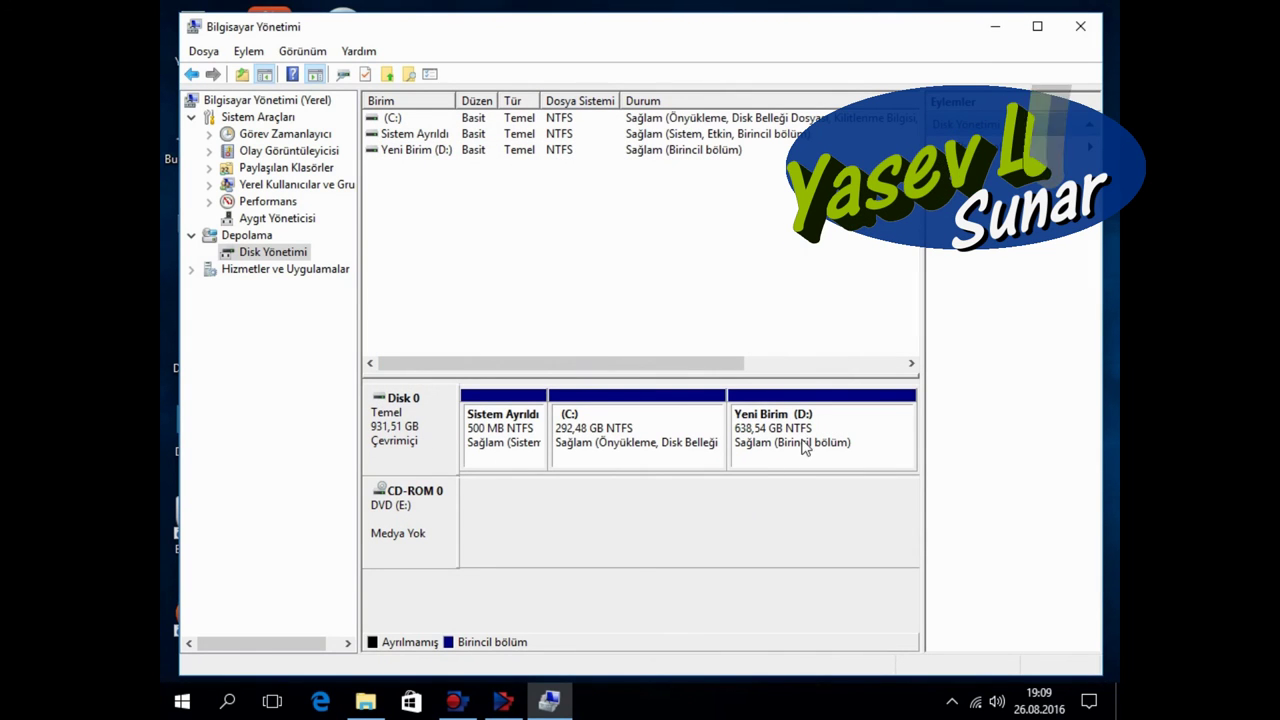
Minimize Computer Management and check the D: drive's total size in This PC.
click(994, 27)
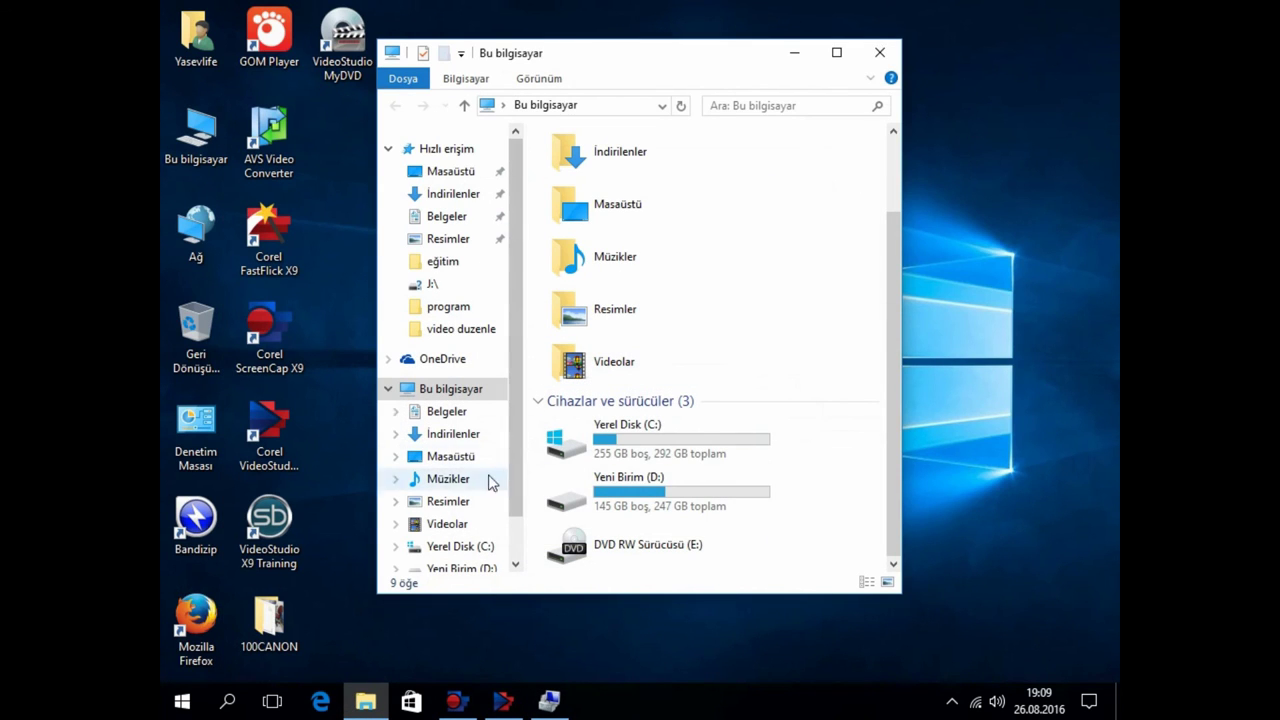
click(470, 400)
scroll(640, 480, down, 1)
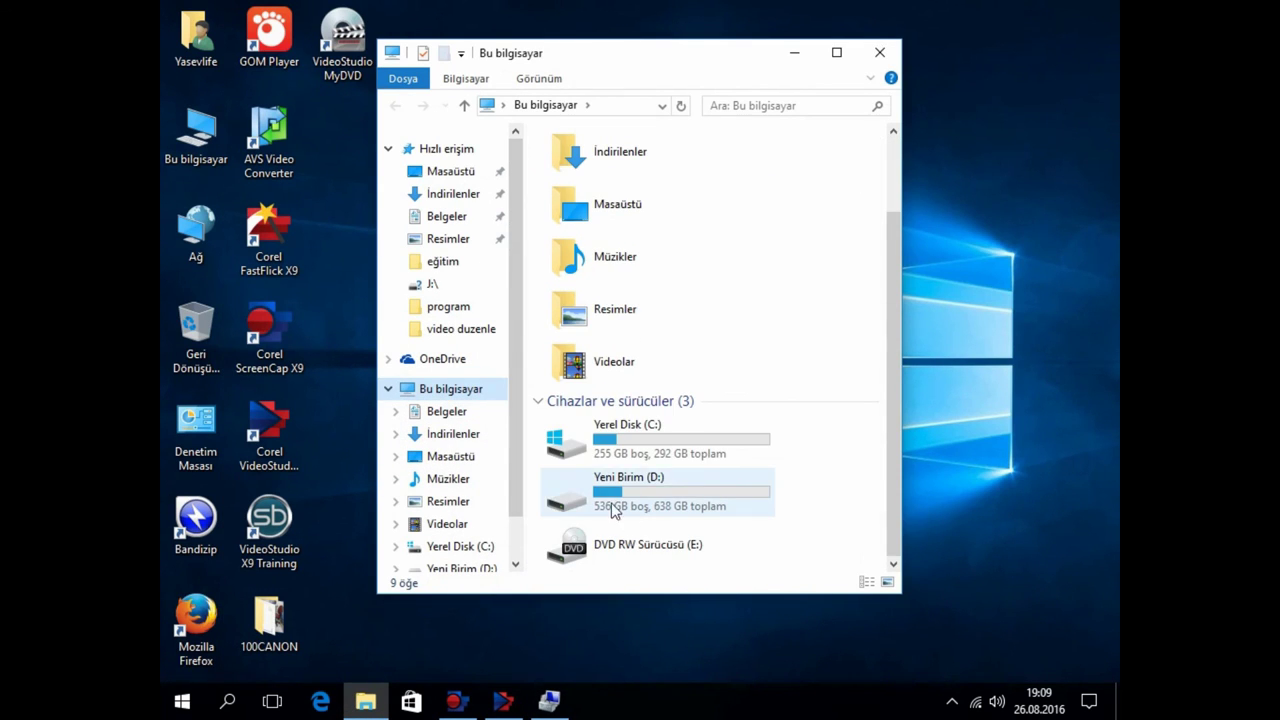
Return to Computer Management and shrink the Yeni Birim (D:) volume by 400000 MB.
click(550, 700)
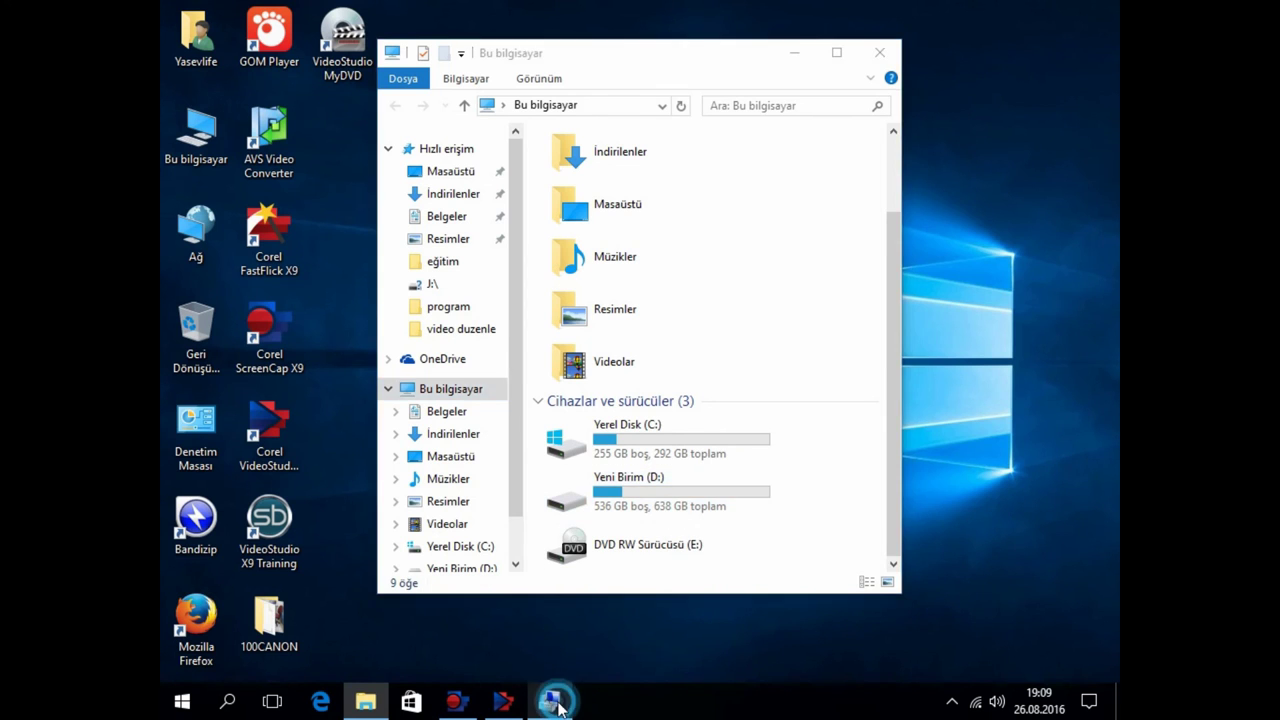
right_click(783, 452)
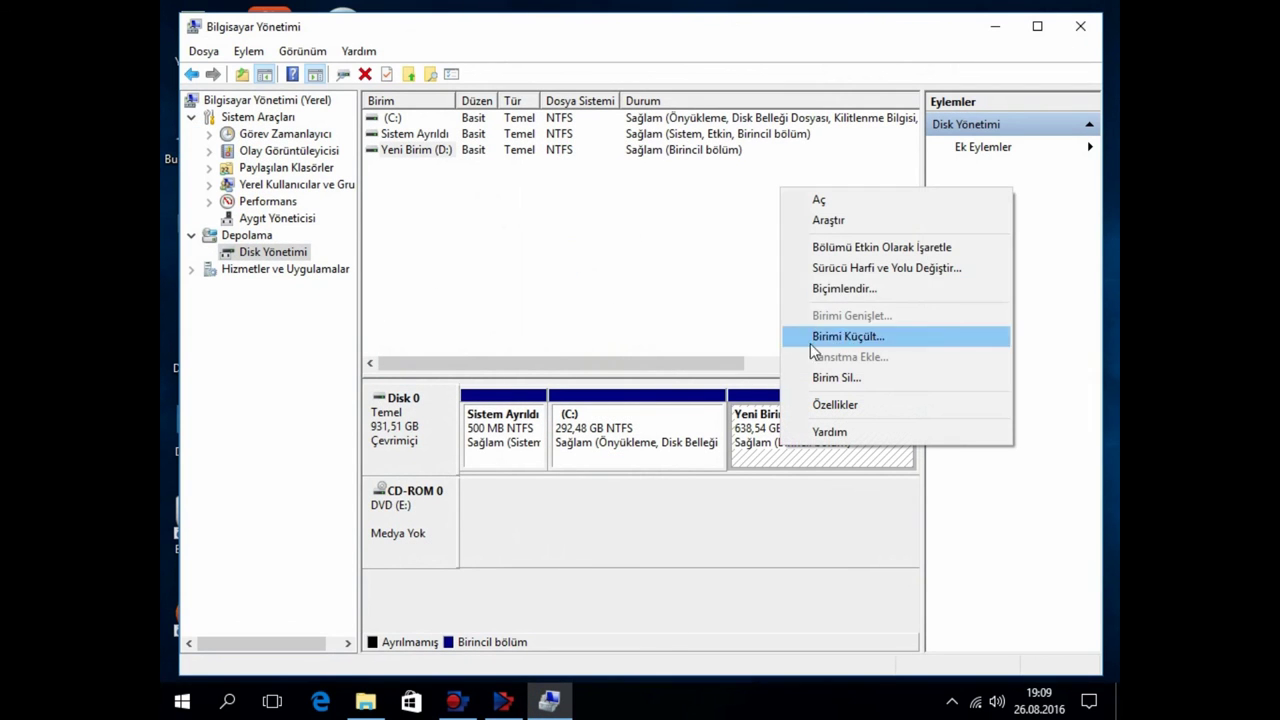
click(858, 336)
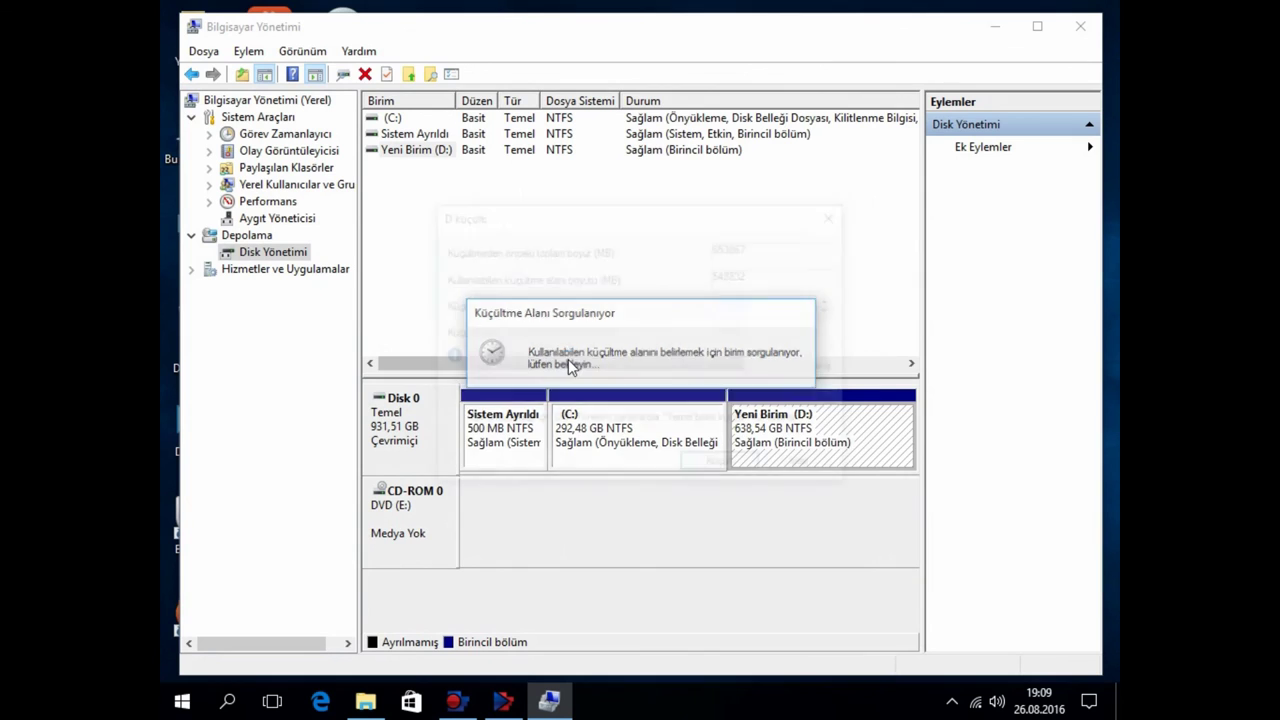
text(400000)
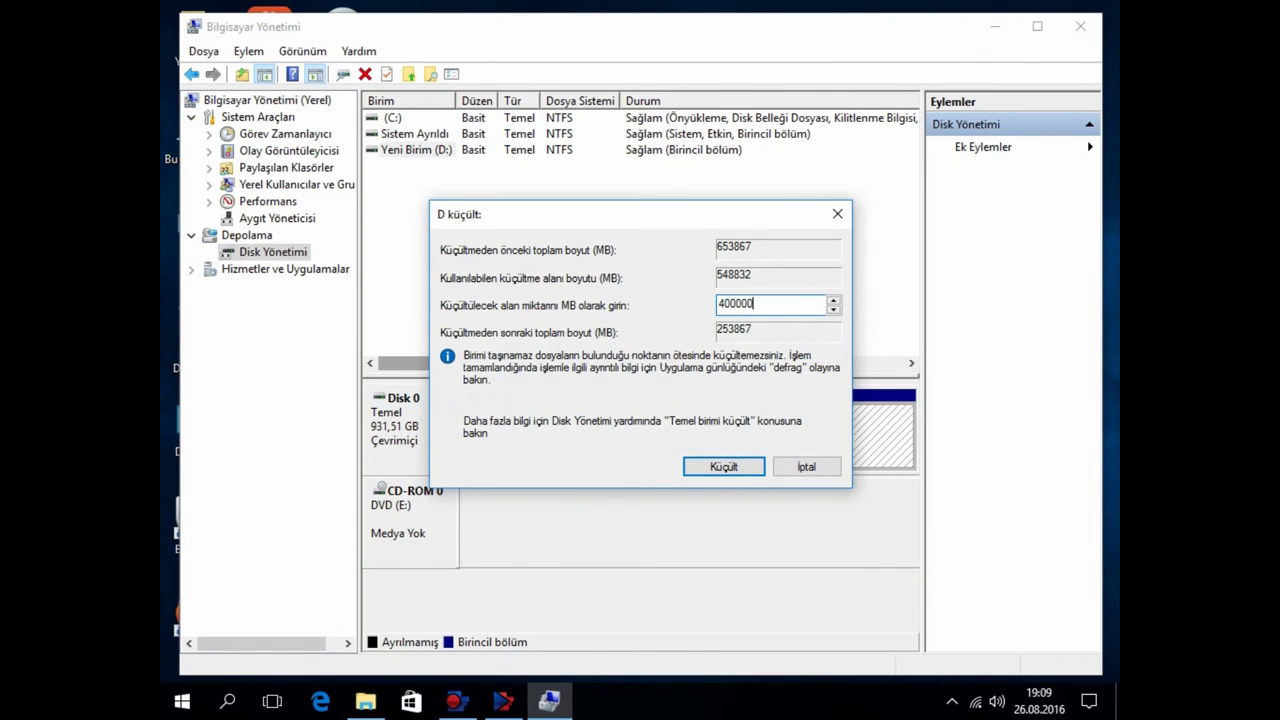
click(734, 472)
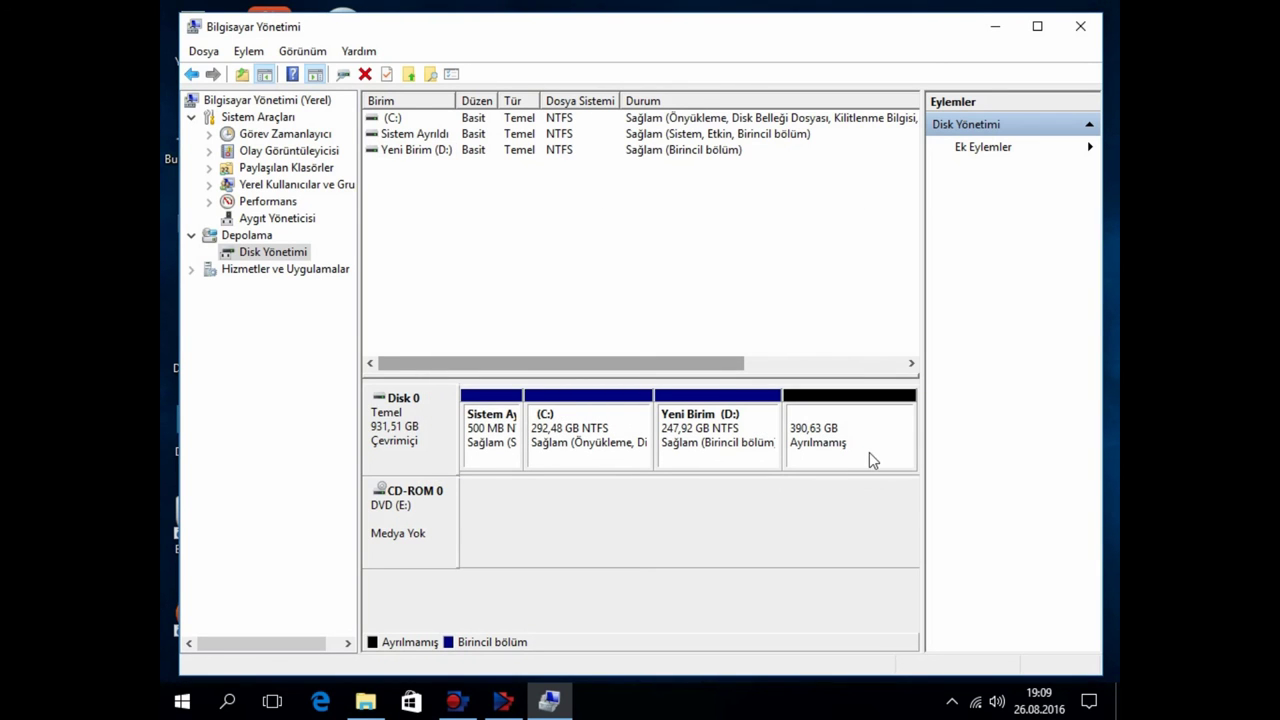
Set up a new simple volume in the unallocated space of Disk 0 with a size of 400000 MB and drive letter F.
click(830, 445)
right_click(829, 439)
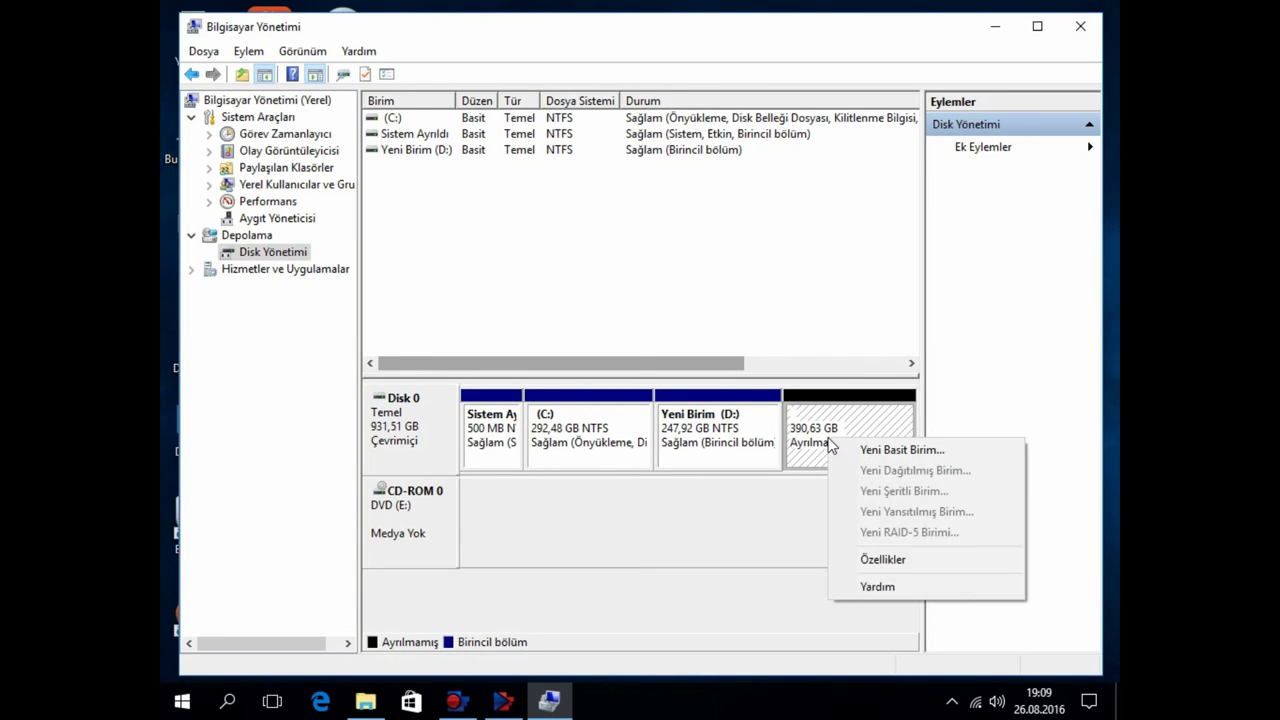
click(897, 454)
click(752, 455)
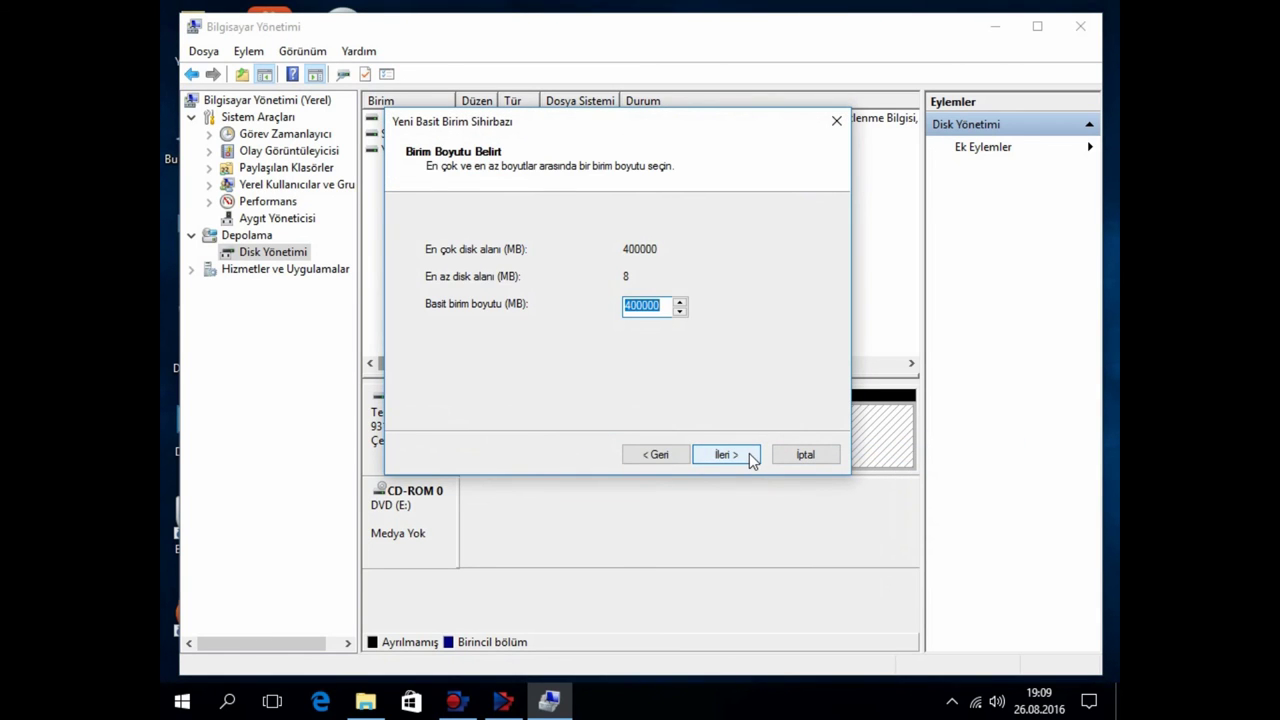
click(752, 456)
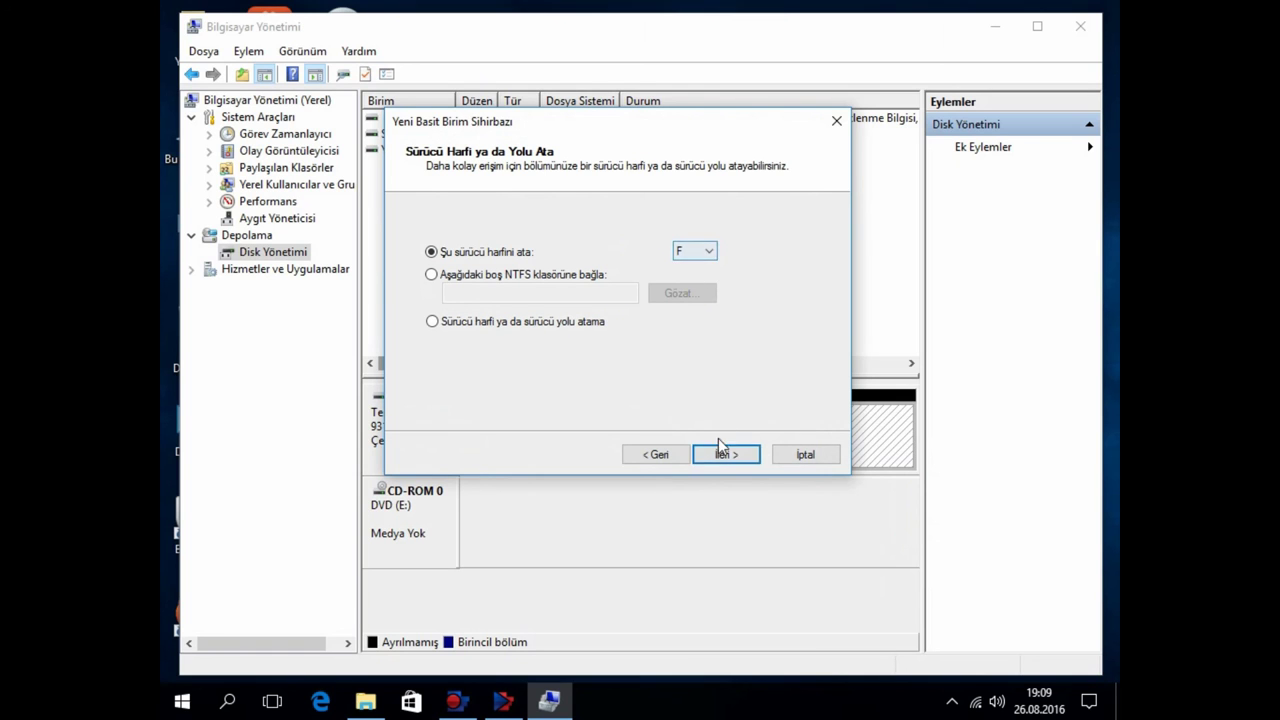
click(704, 248)
click(703, 252)
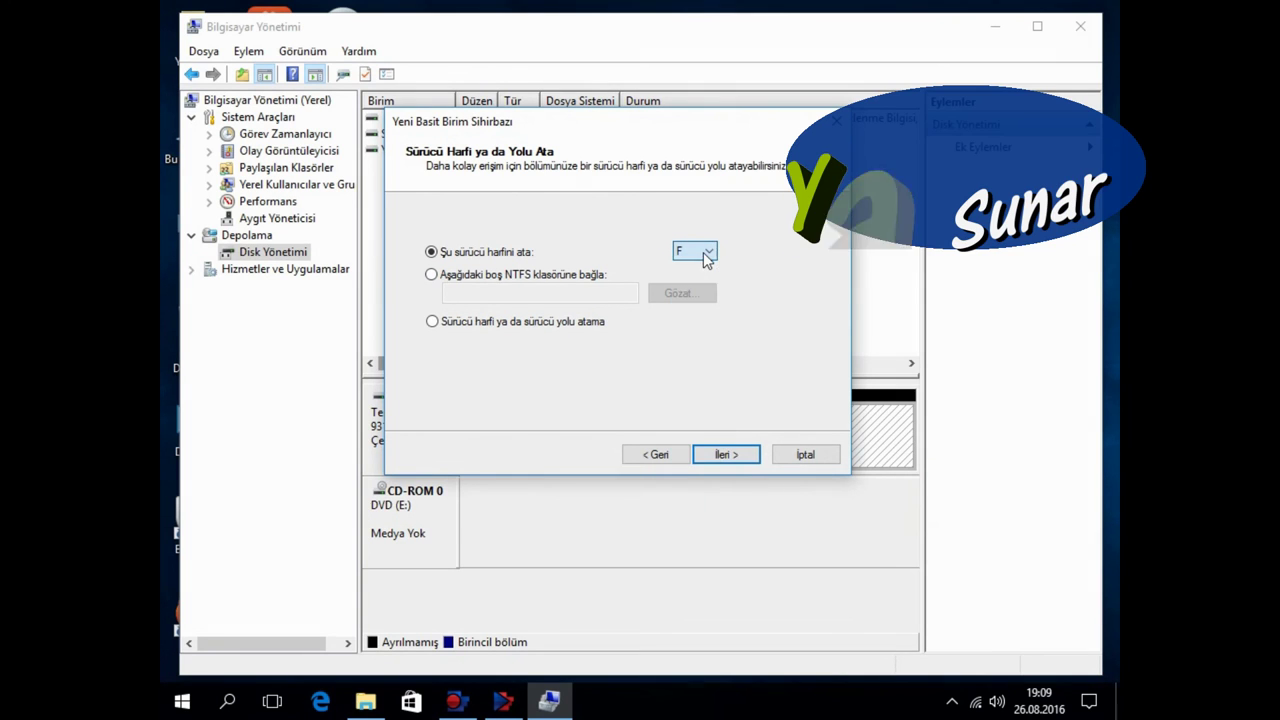
click(728, 455)
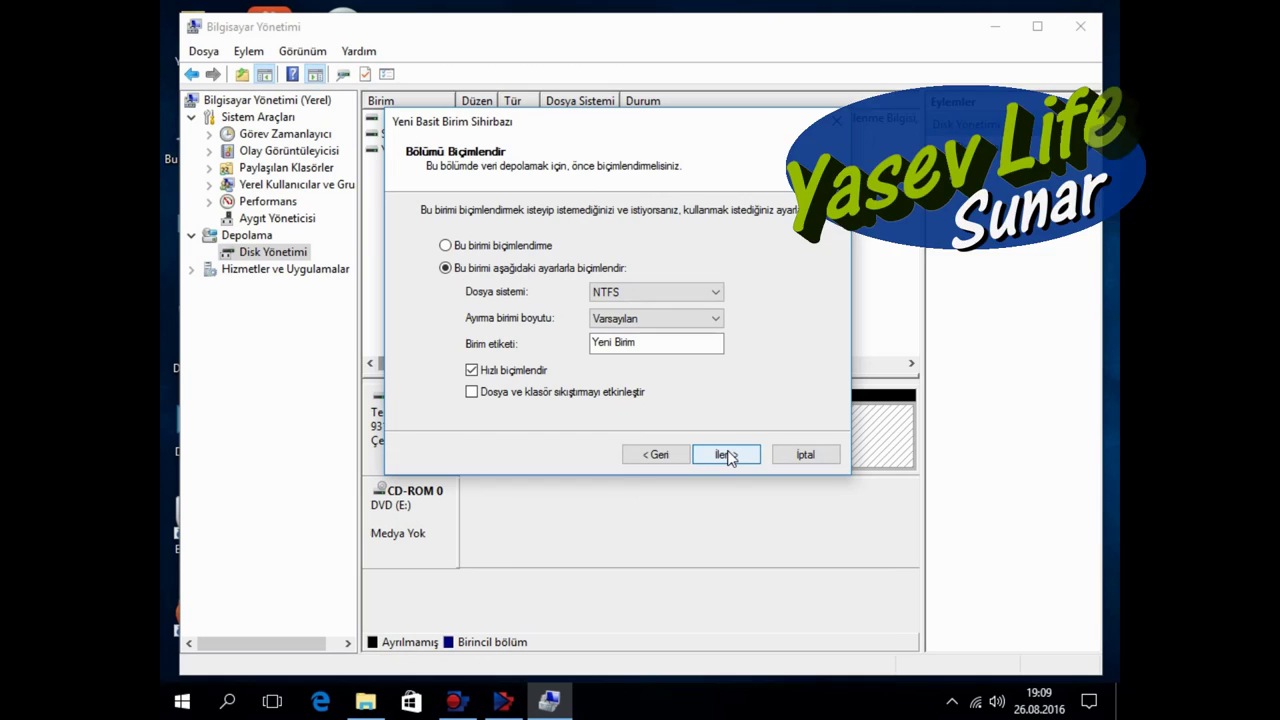
Quick format the new volume as NTFS labelled Yeni Birim, finish the wizard, and close the F: folder window and Computer Management.
click(728, 455)
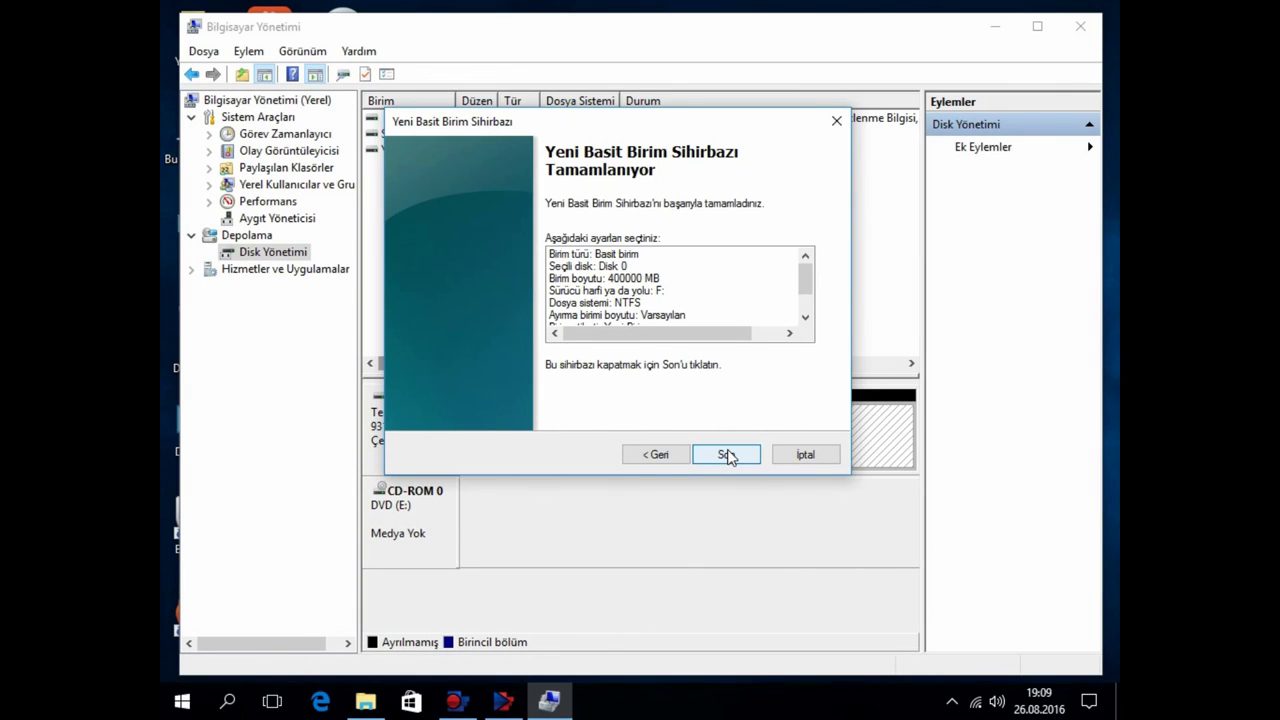
click(726, 455)
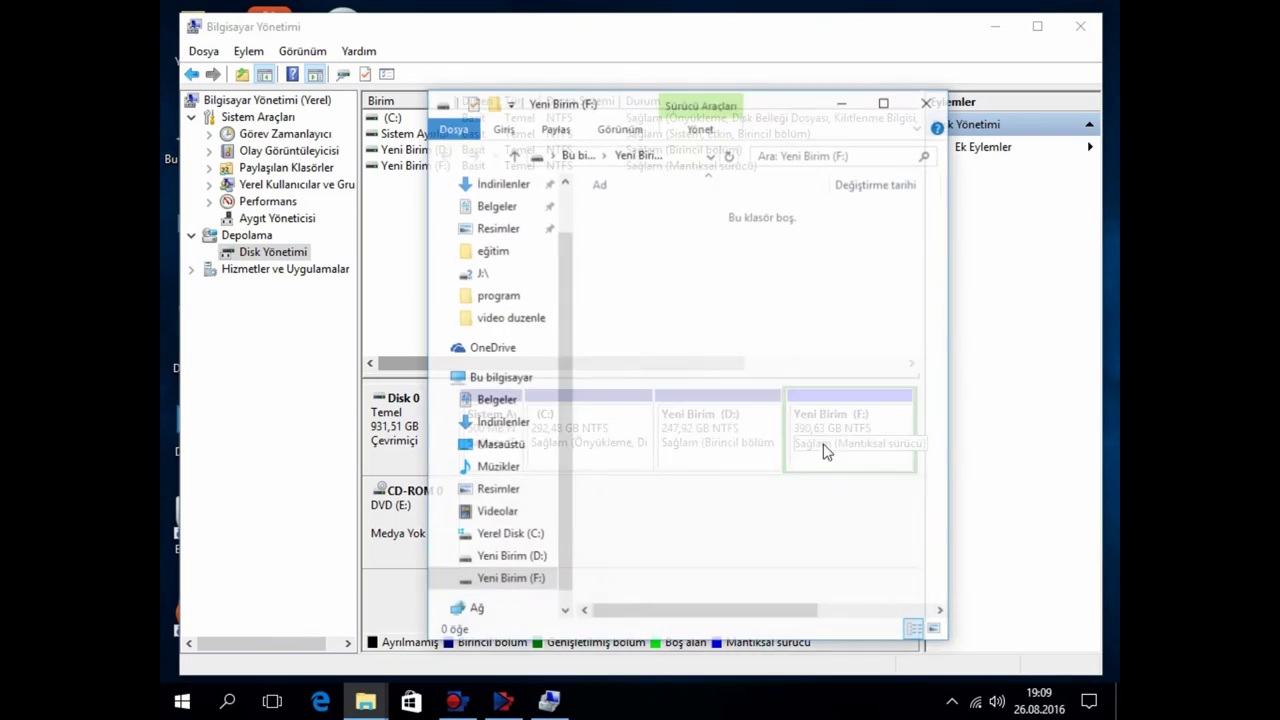
click(928, 101)
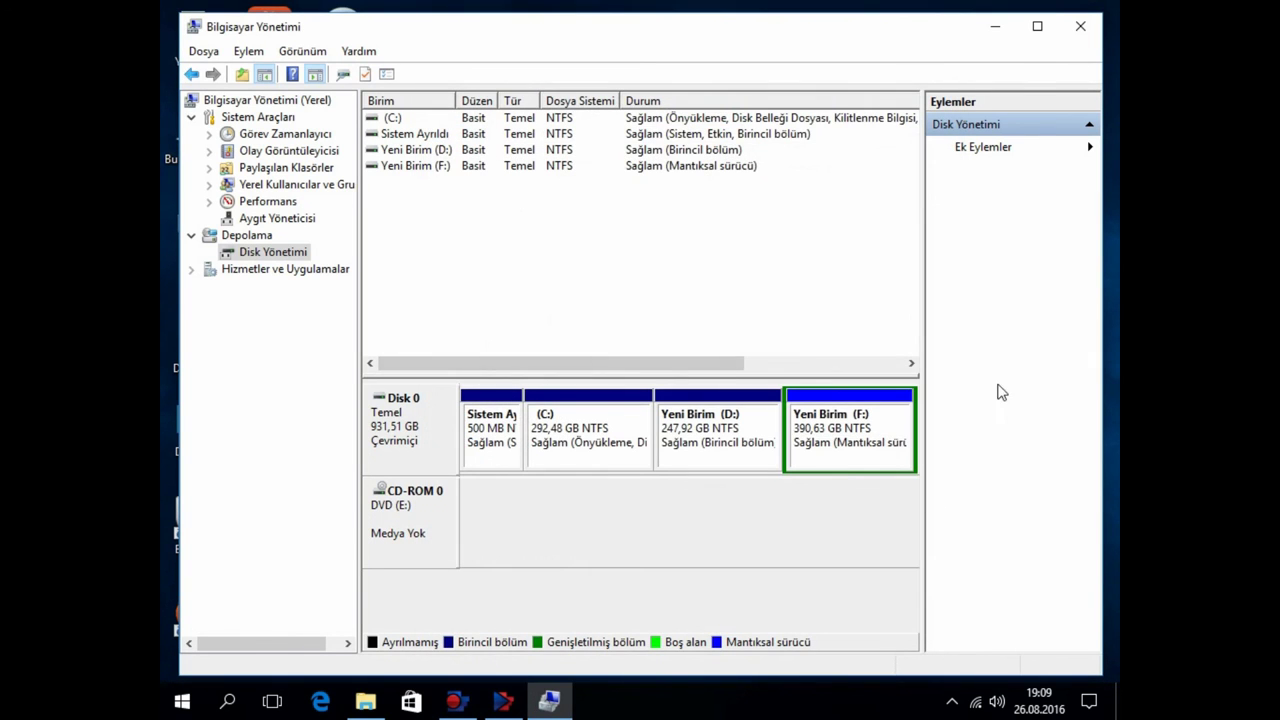
click(1080, 28)
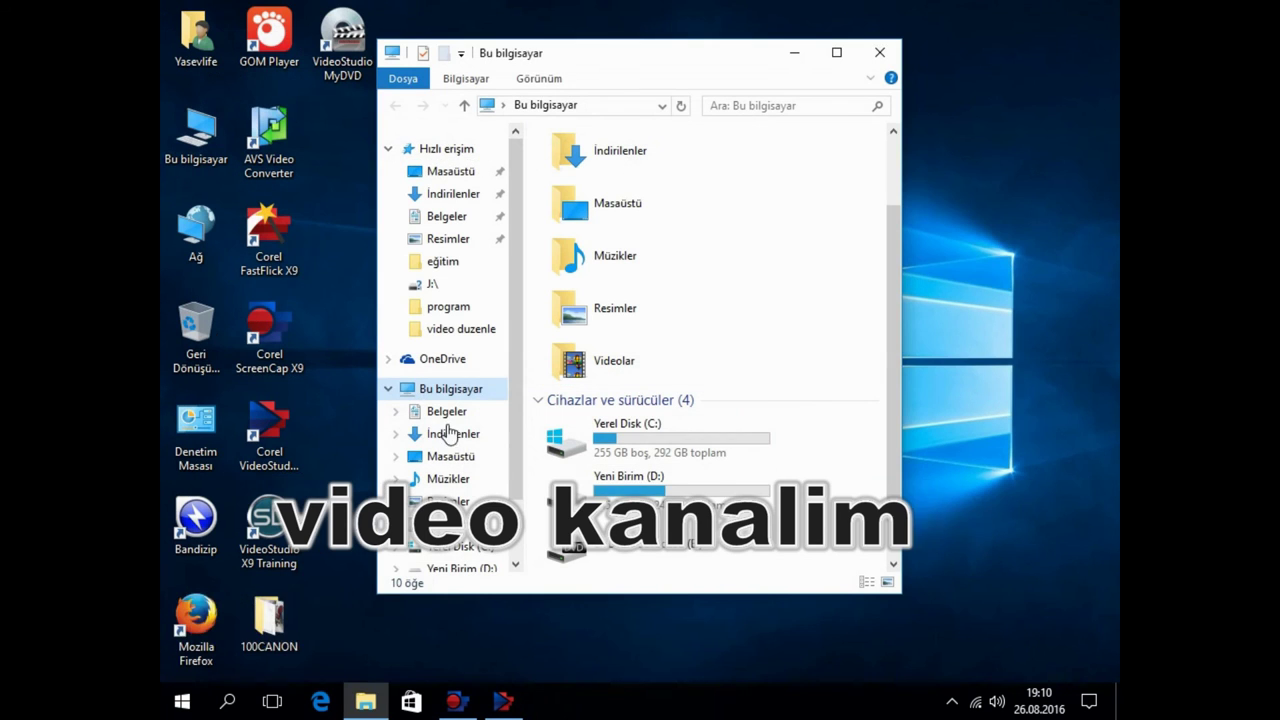